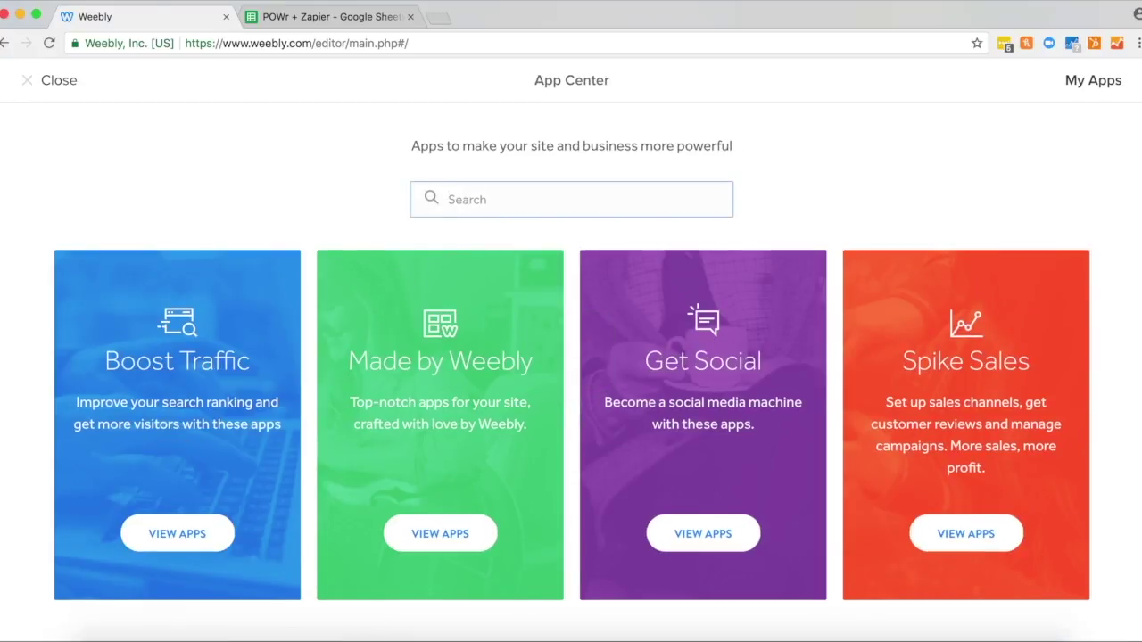
Step: Find POWr Form Builder in App Center, add it, and connect it to the TRAVELLING site
text(POWr go)
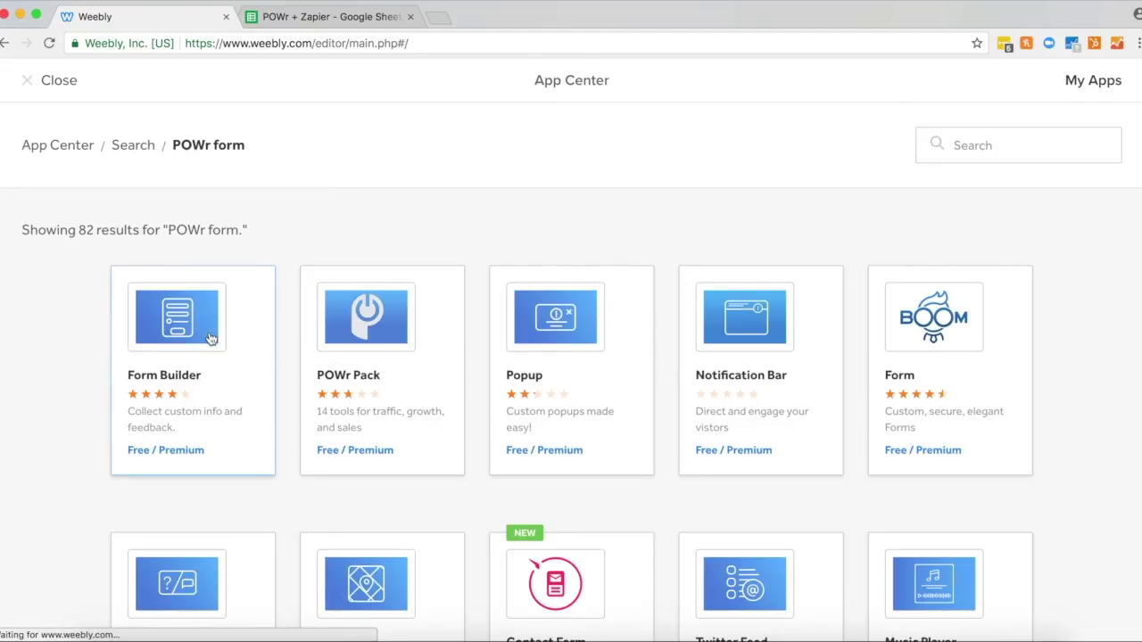
click(210, 338)
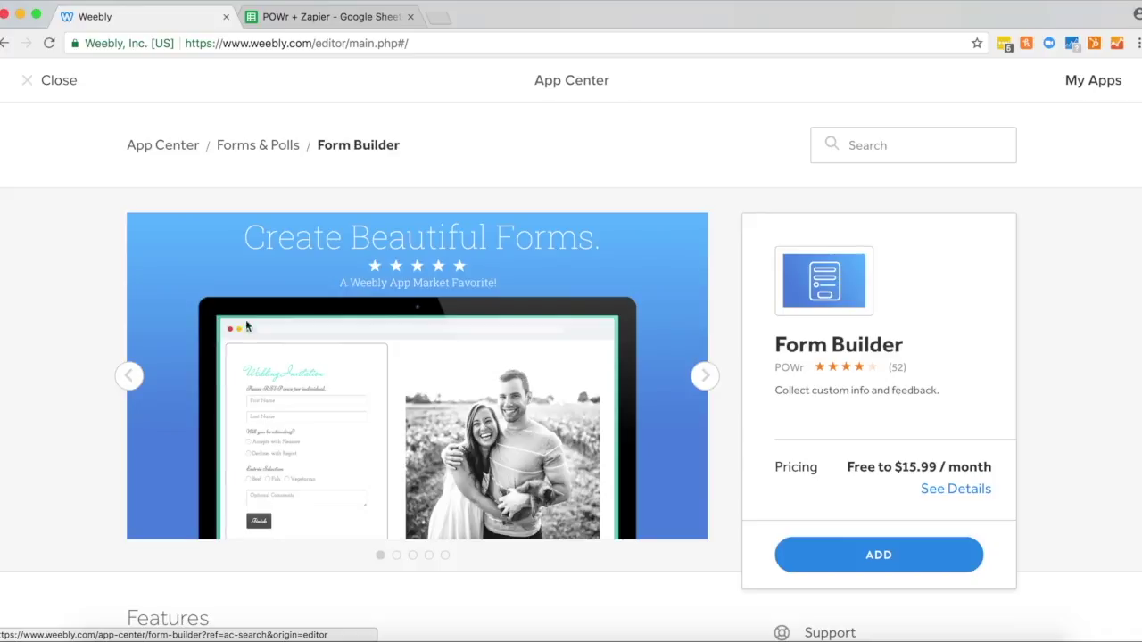
click(899, 557)
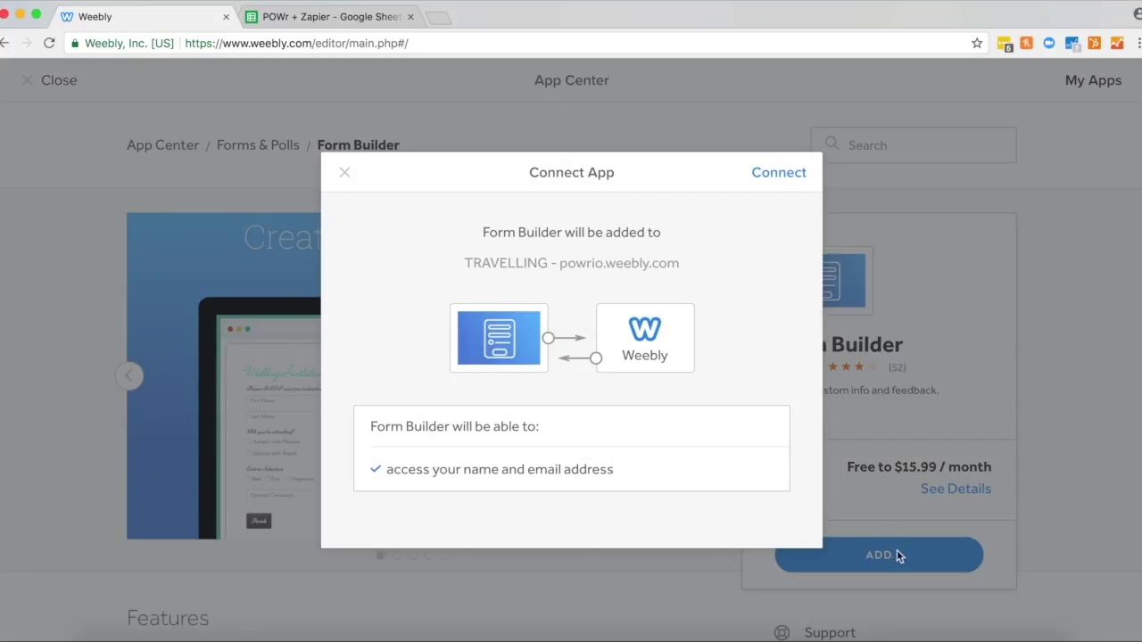
click(773, 175)
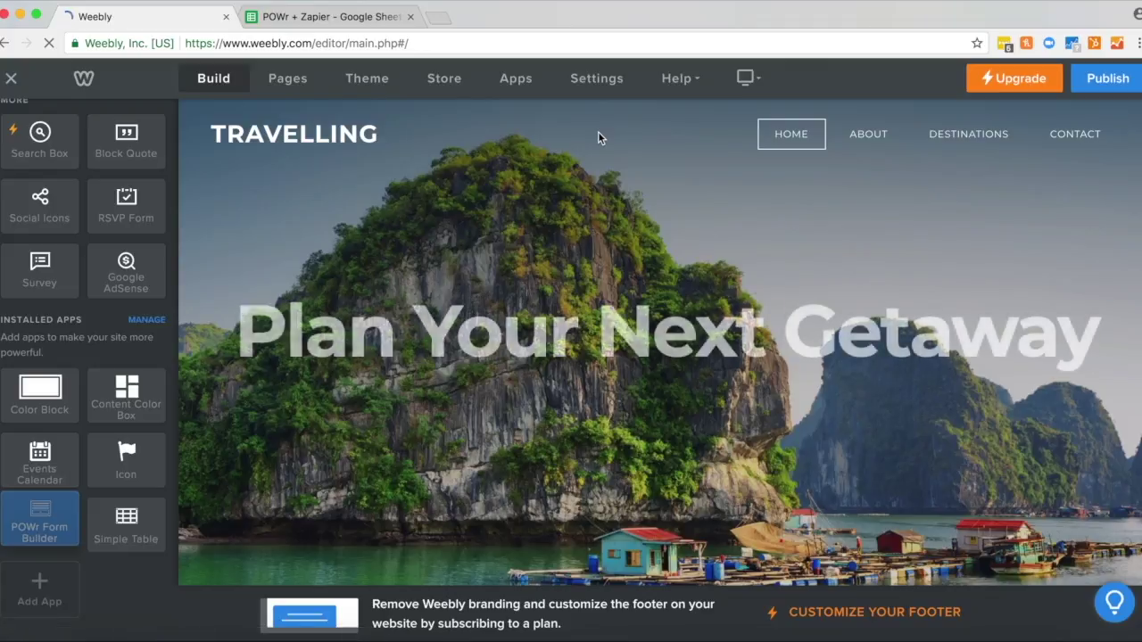
Step: Place a POWr form above OUR SERVICES and retitle it 'Get in touch'
scroll(671, 347, down, 4)
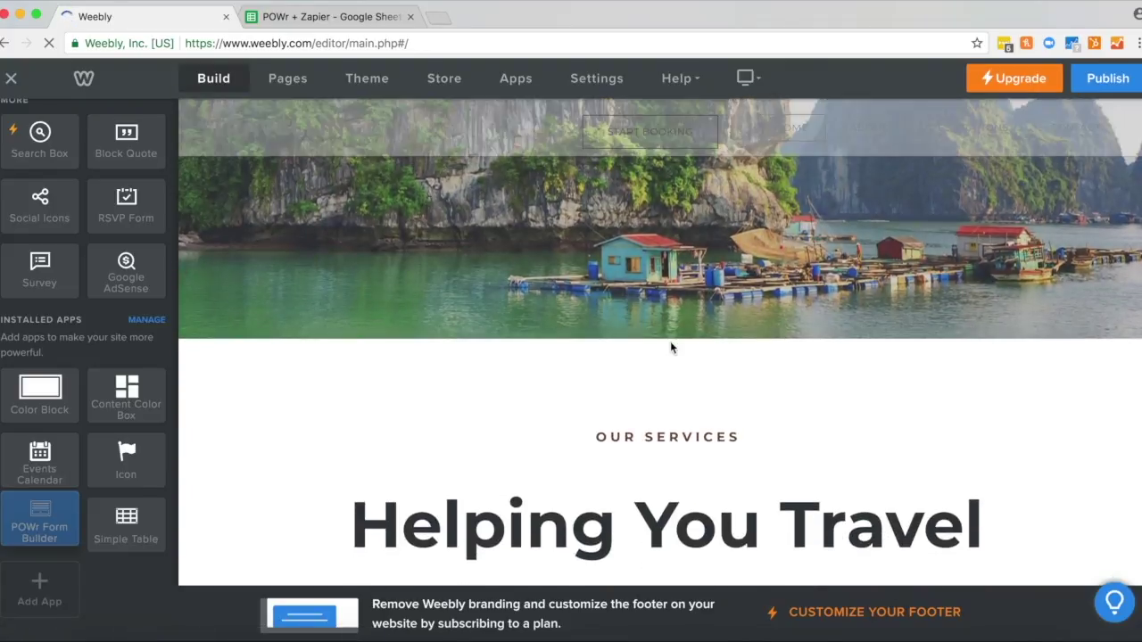
drag(46, 508, 677, 366)
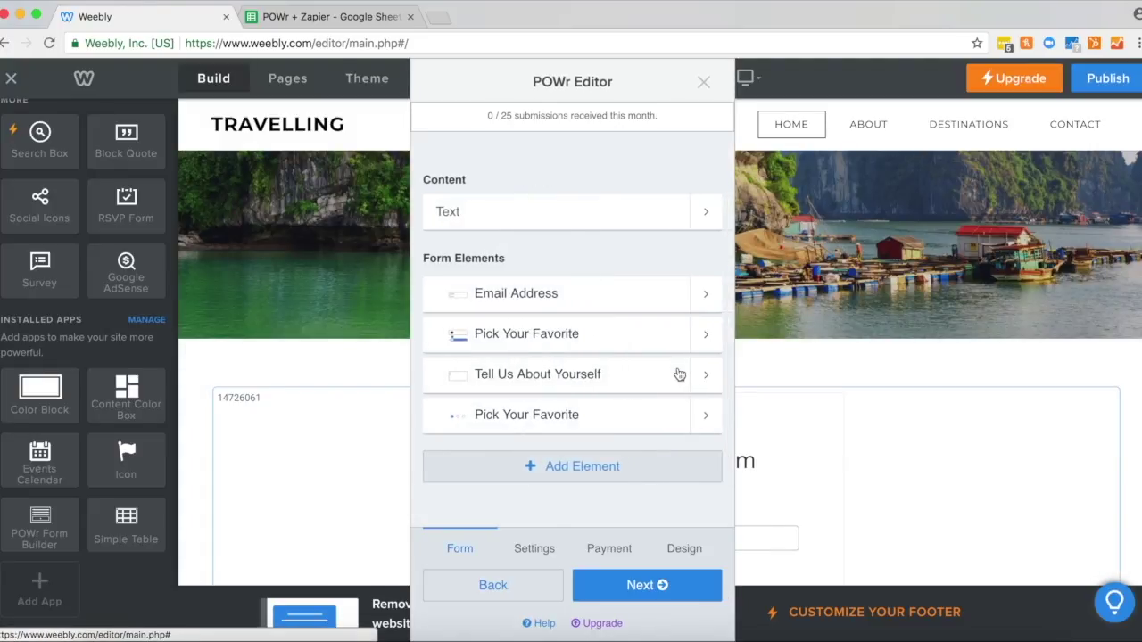
click(540, 222)
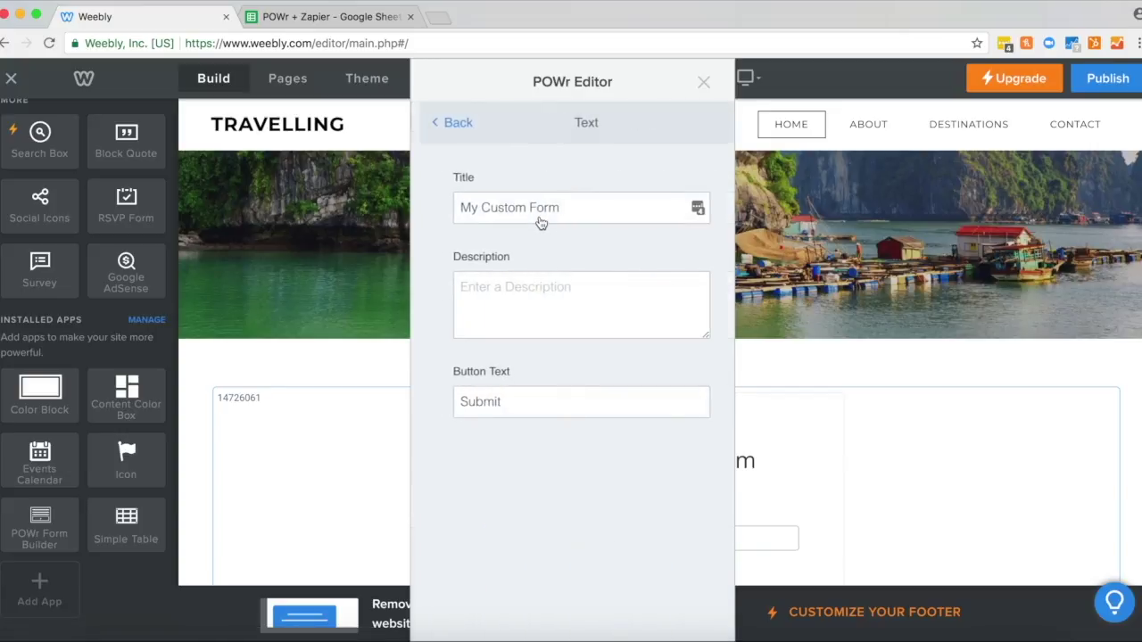
drag(559, 207, 449, 204)
text(Get in touch)
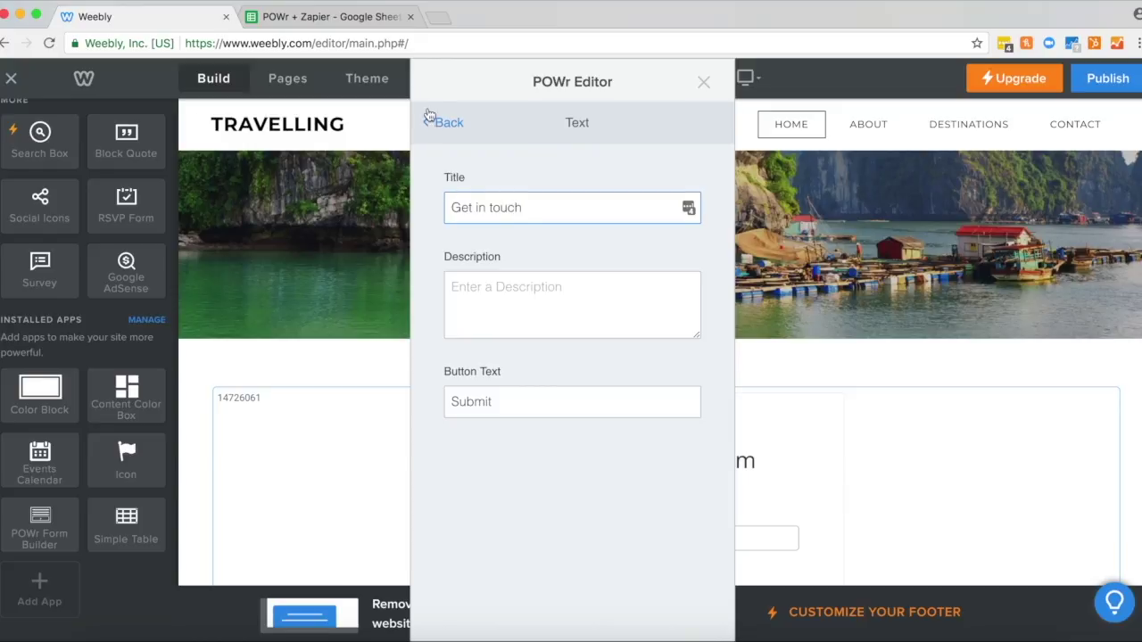
Step: Rename the second Pick Your Favorite question to 'Which option do you prefer?'
click(437, 121)
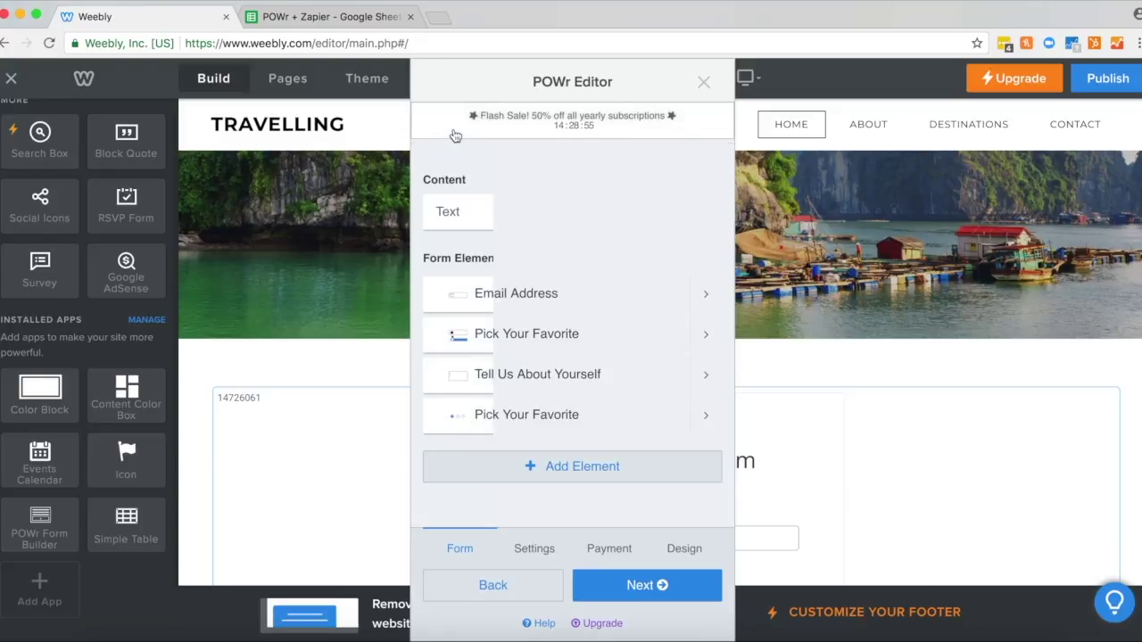
click(574, 418)
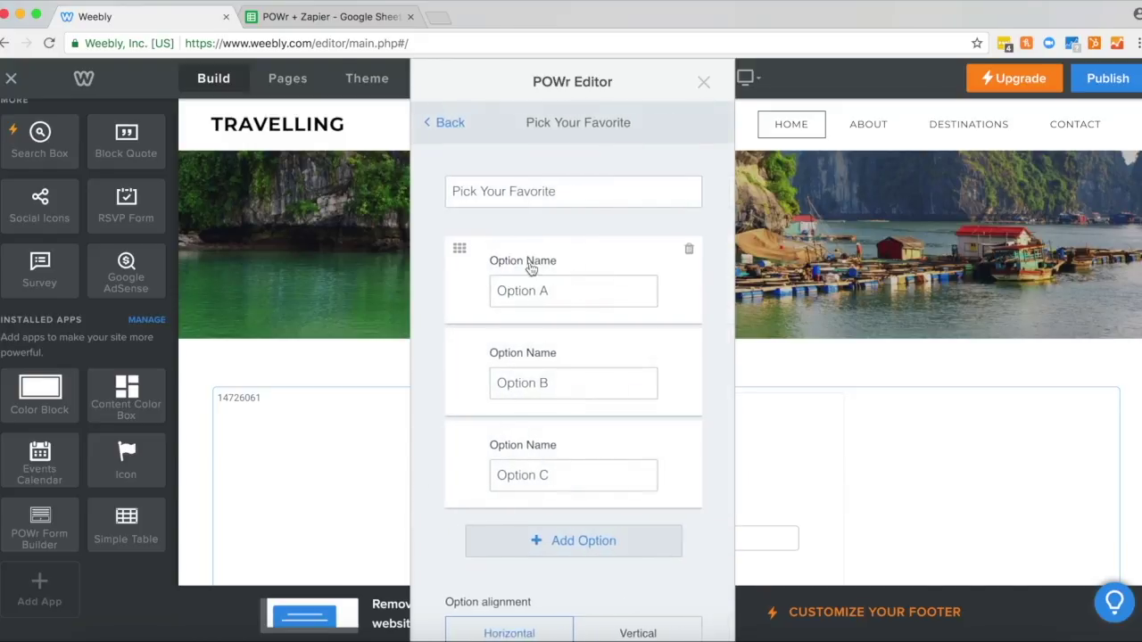
drag(565, 190, 337, 189)
text(Wh)
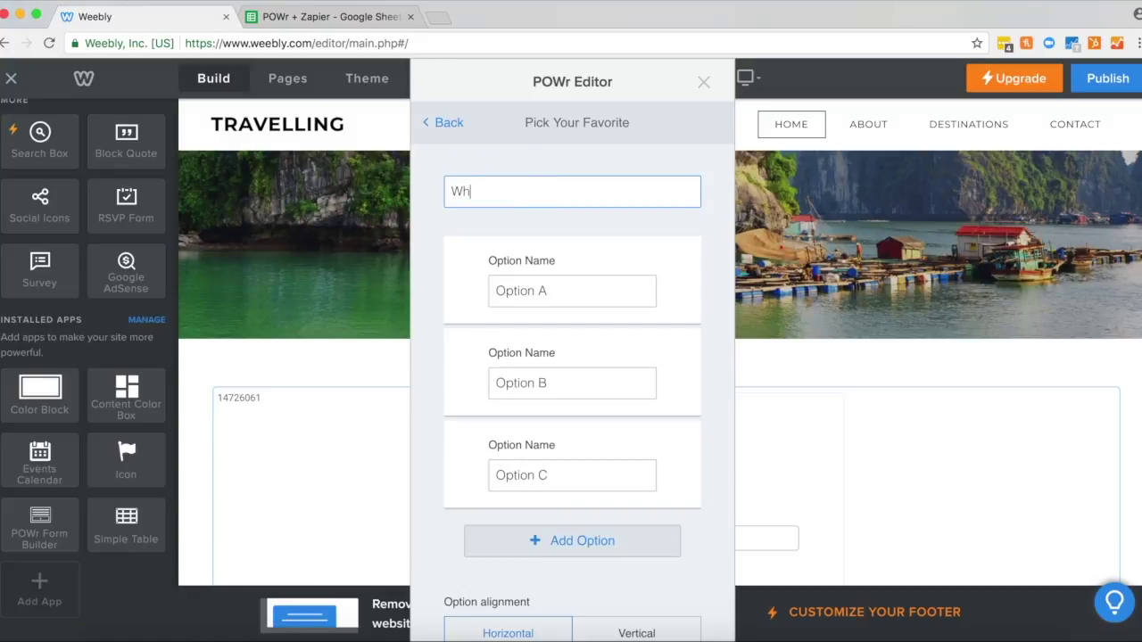
text(ich option do you prefer?)
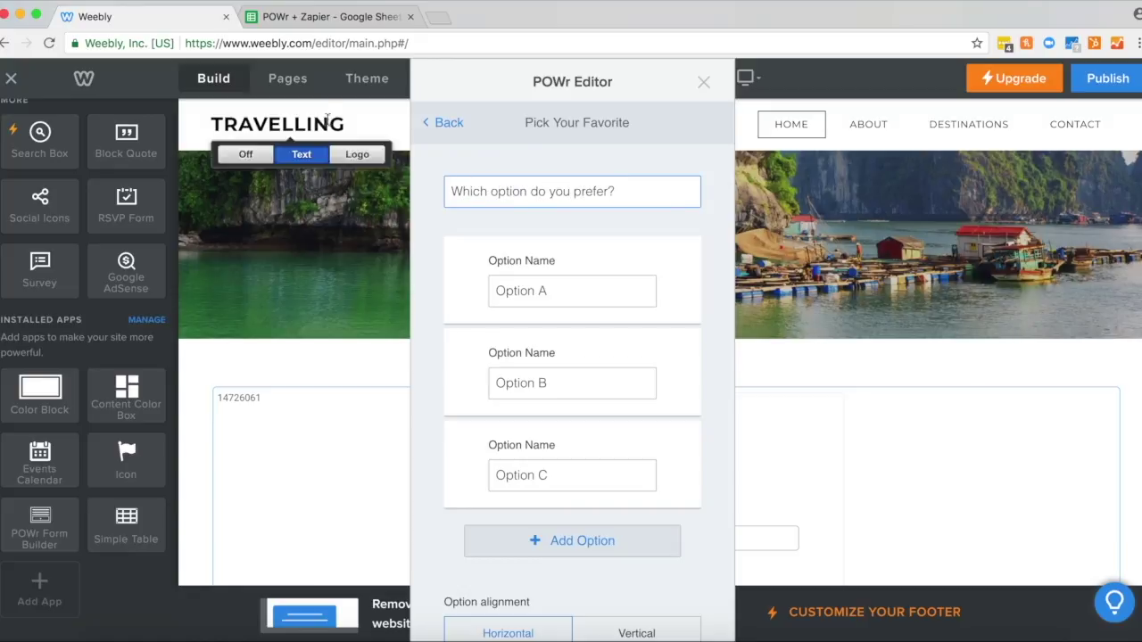
click(450, 125)
Step: Step through the remaining form tabs, save the form as 'POWr + Zapier', and decline the upgrade offer
click(649, 586)
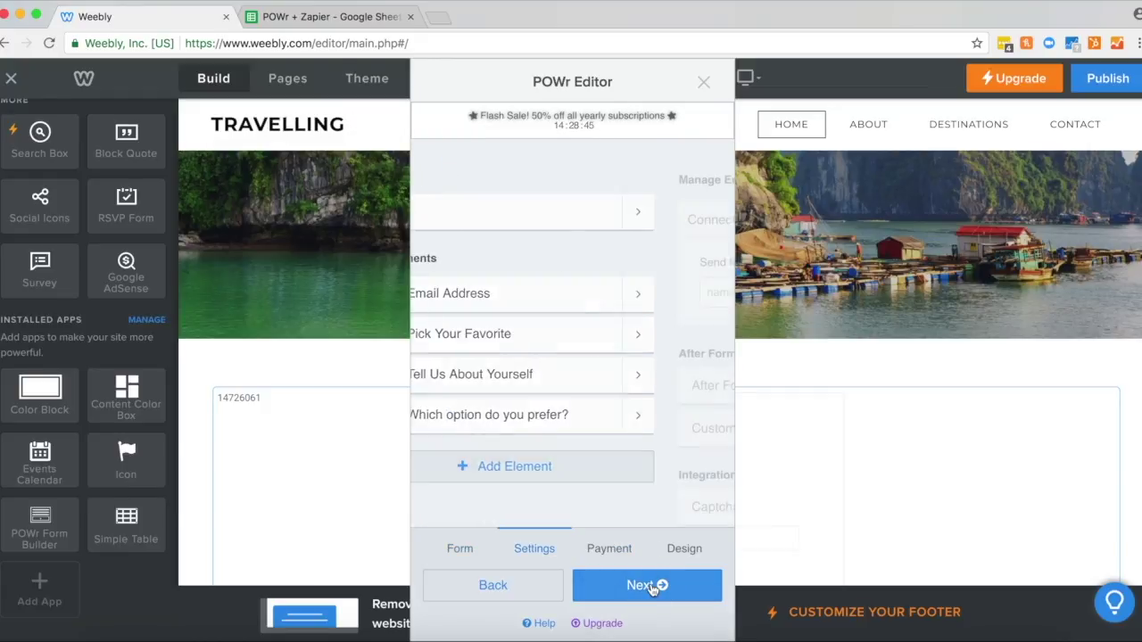
click(649, 586)
click(651, 587)
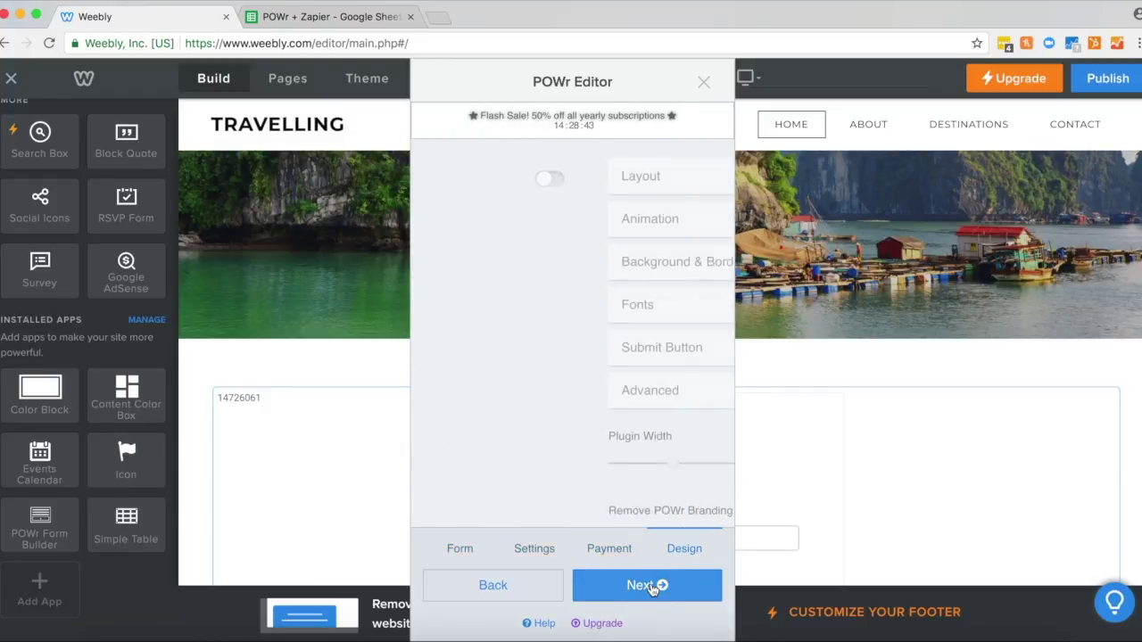
click(653, 587)
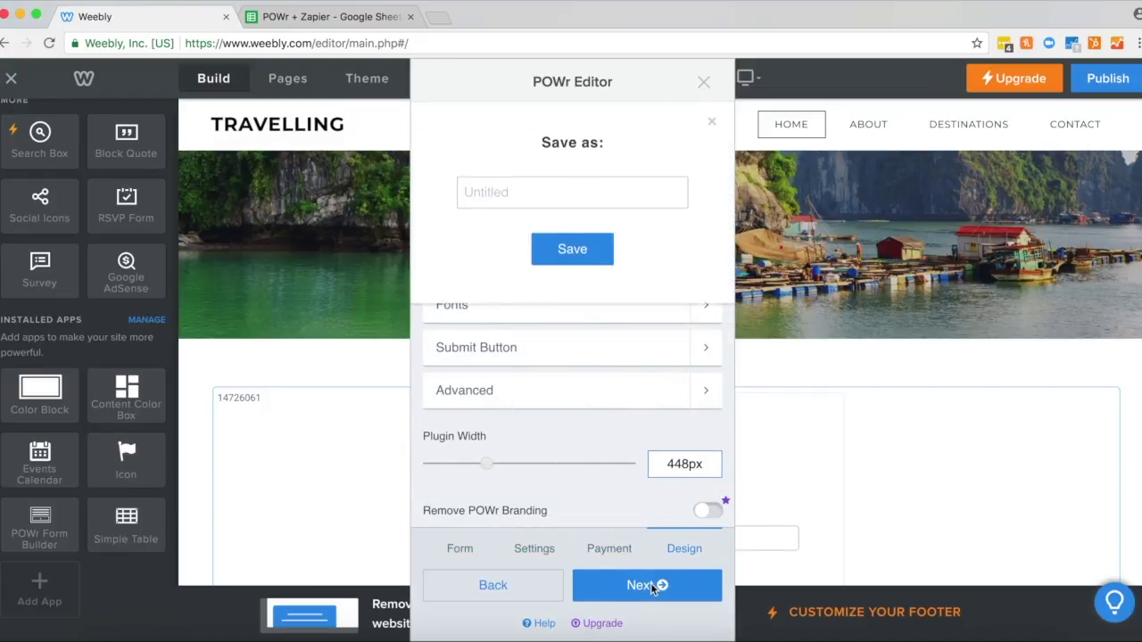
click(474, 193)
text(POWr +)
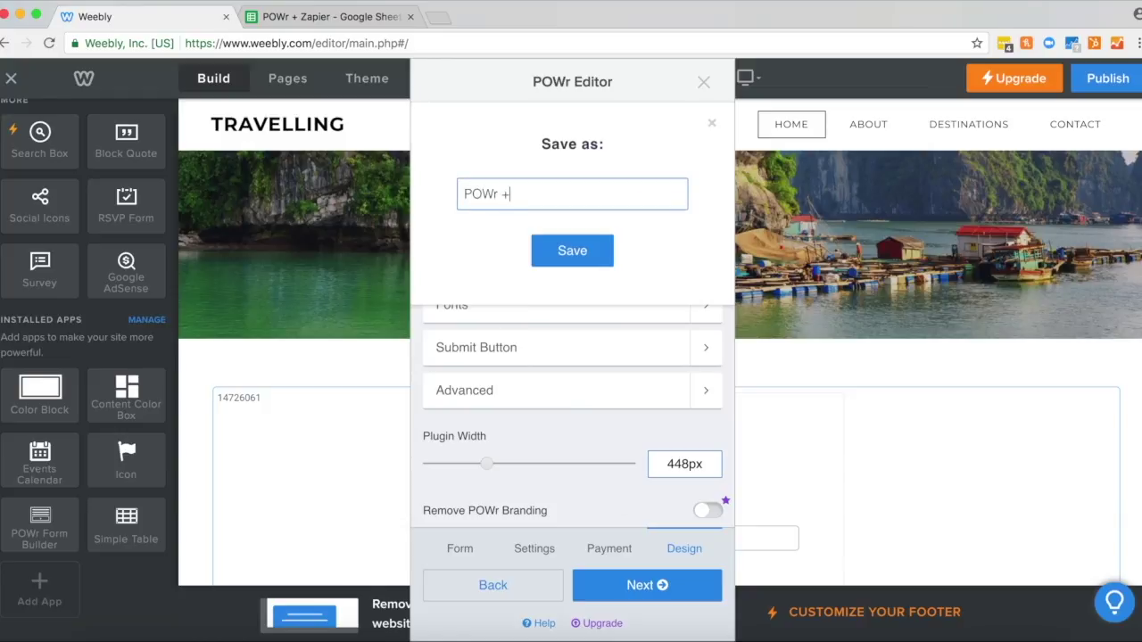
text( Zapier)
click(541, 236)
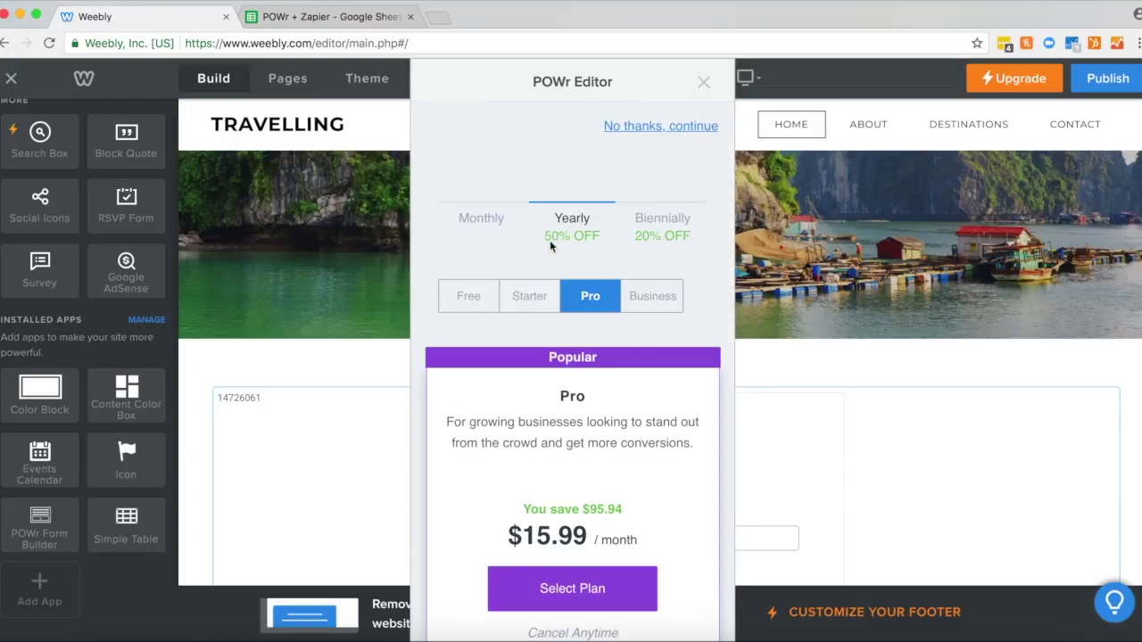
click(704, 82)
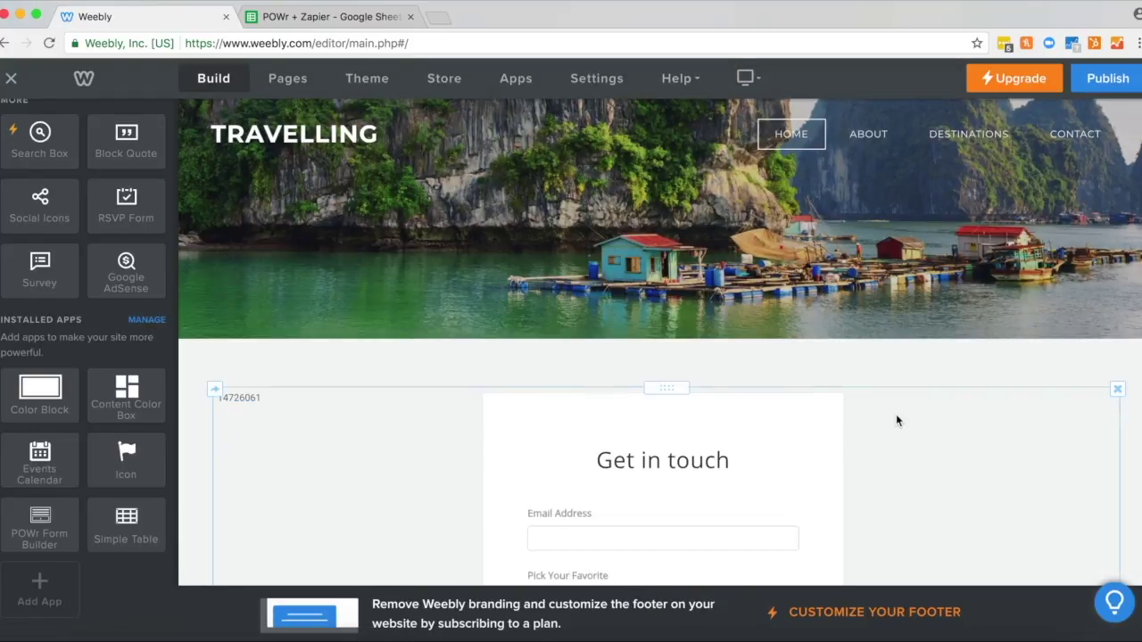
Step: Publish the TRAVELLING site and view the Get in touch form on the live page
scroll(896, 420, down, 5)
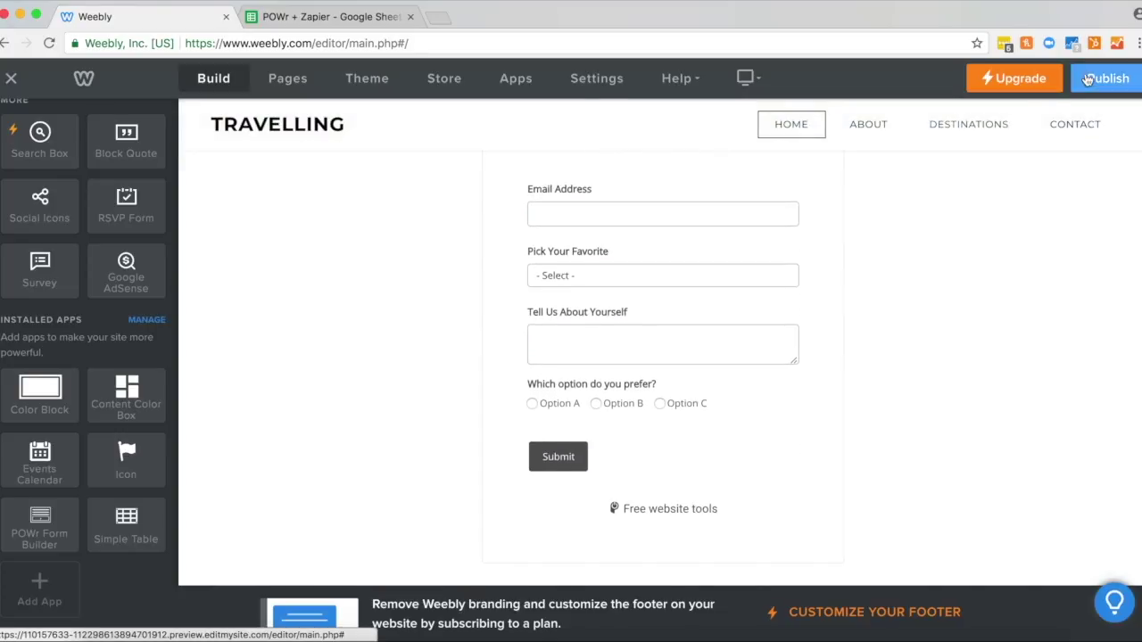
click(1091, 77)
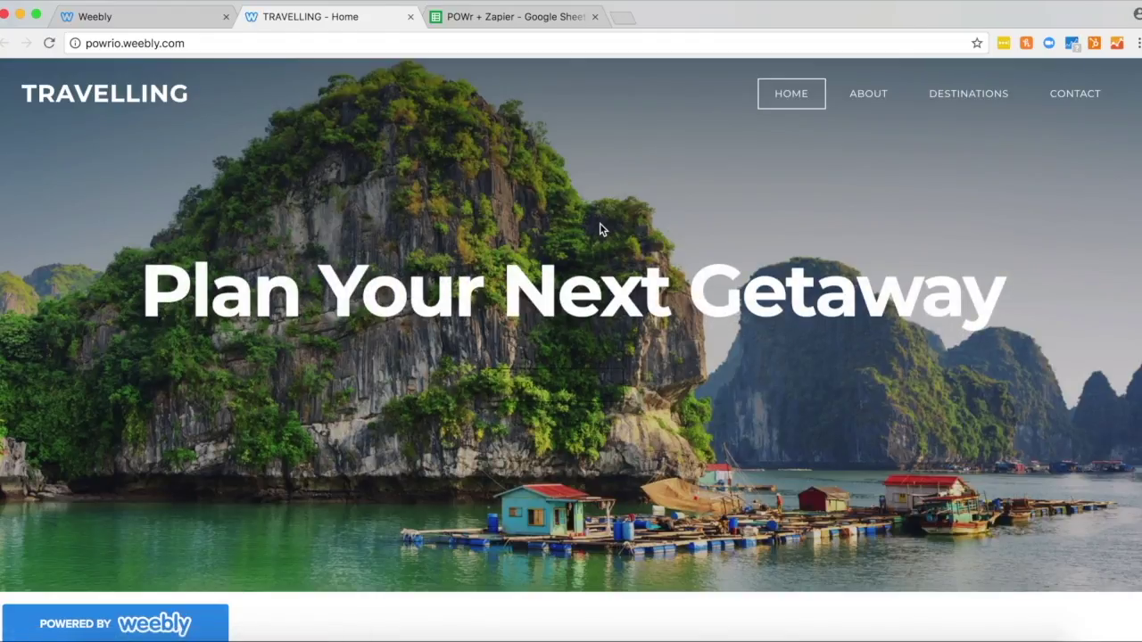
scroll(599, 229, down, 4)
Step: Submit a test entry with a test email, Option 1 and Option B, then close the live site
scroll(599, 223, down, 5)
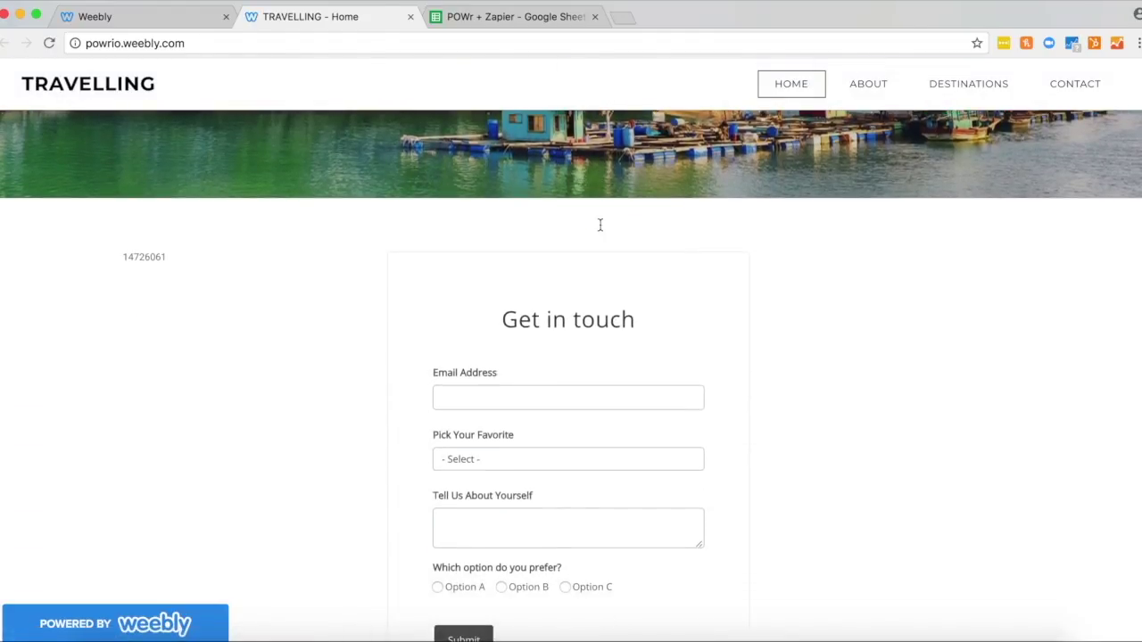
click(501, 397)
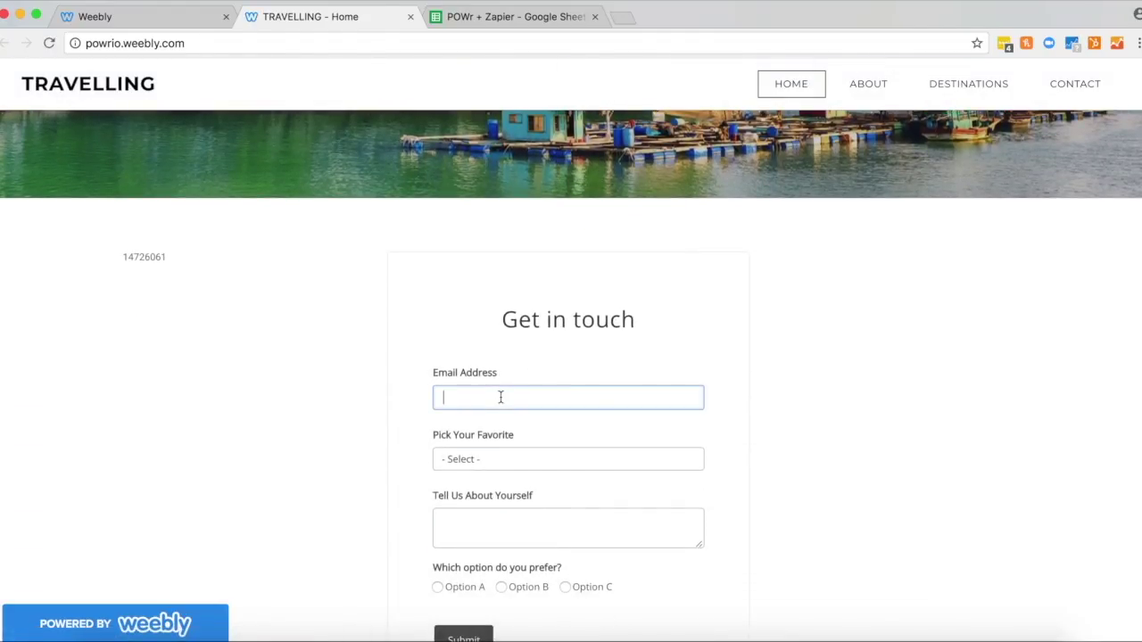
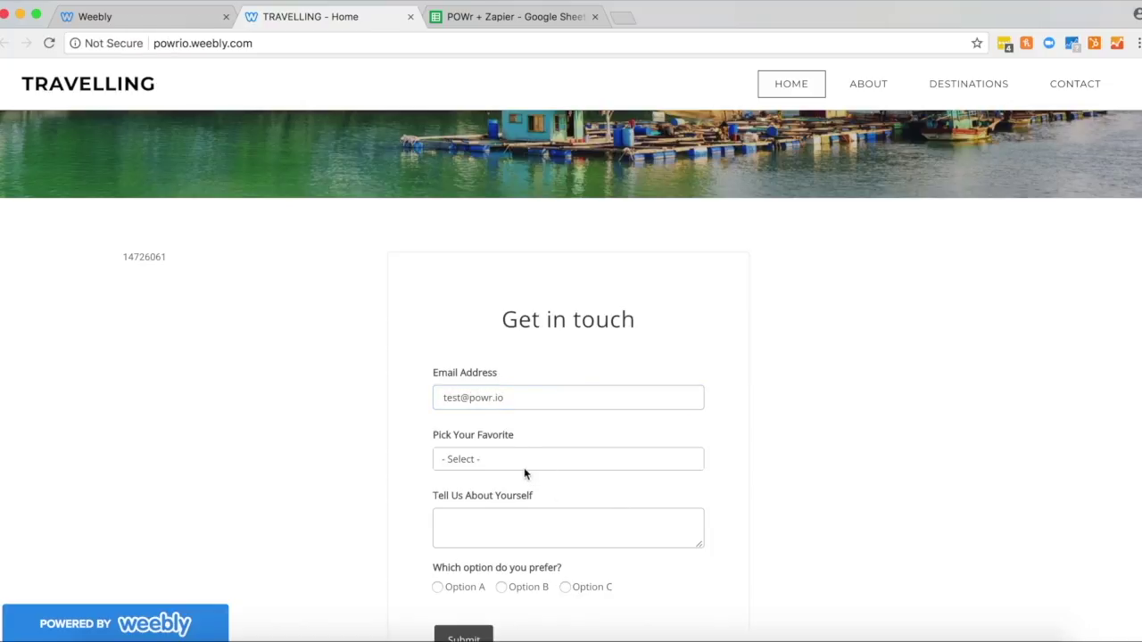
click(523, 467)
click(497, 472)
click(476, 520)
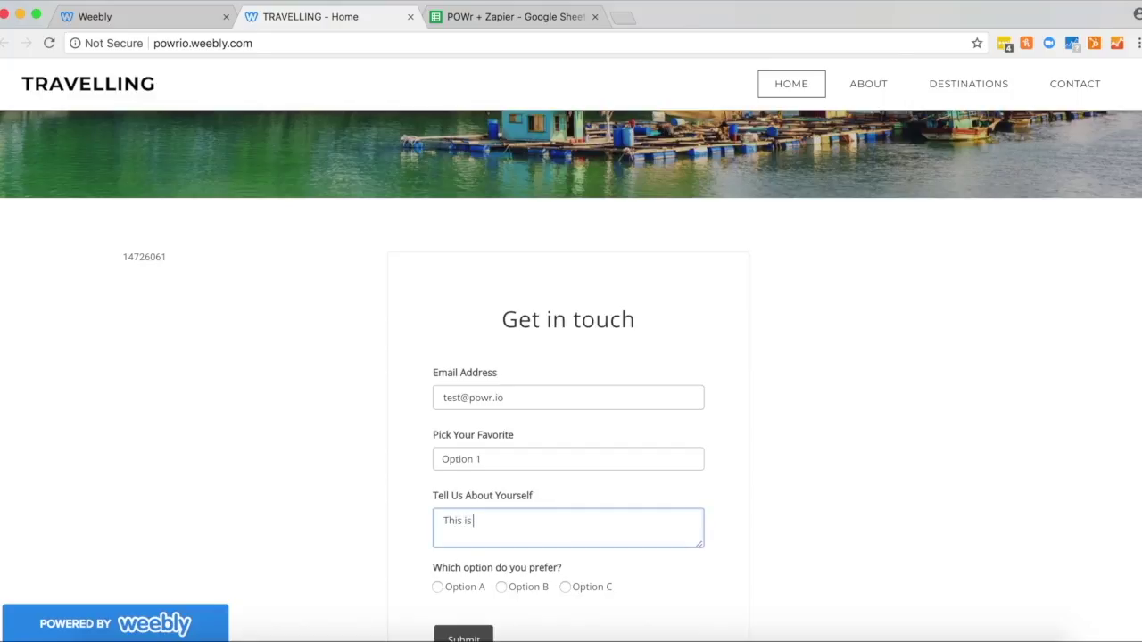
click(502, 587)
click(462, 634)
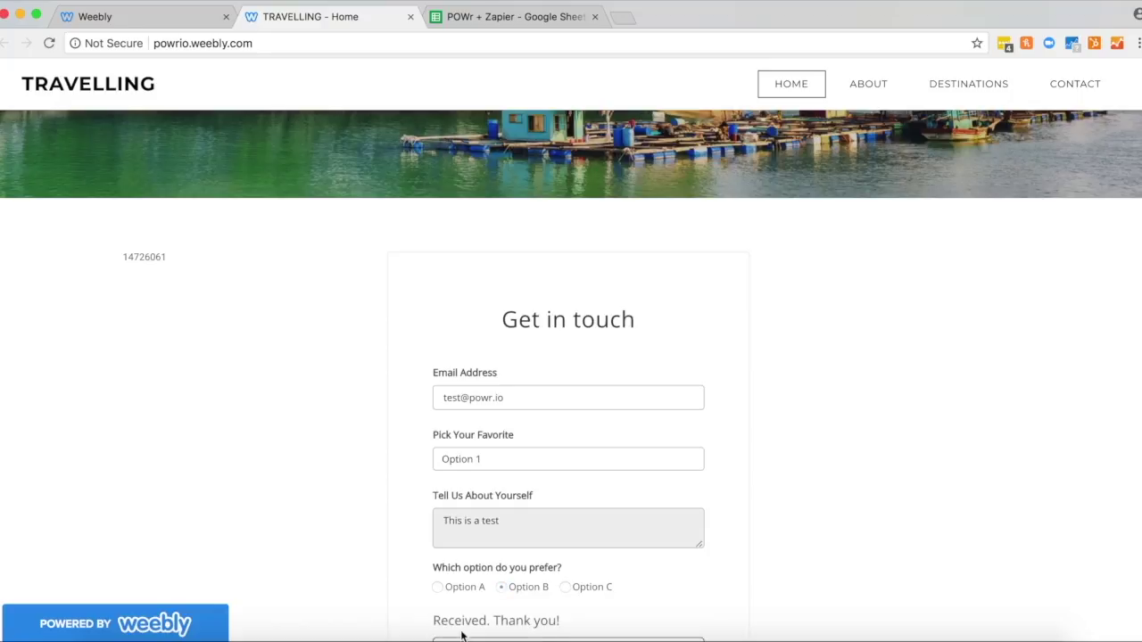
scroll(462, 618, down, 2)
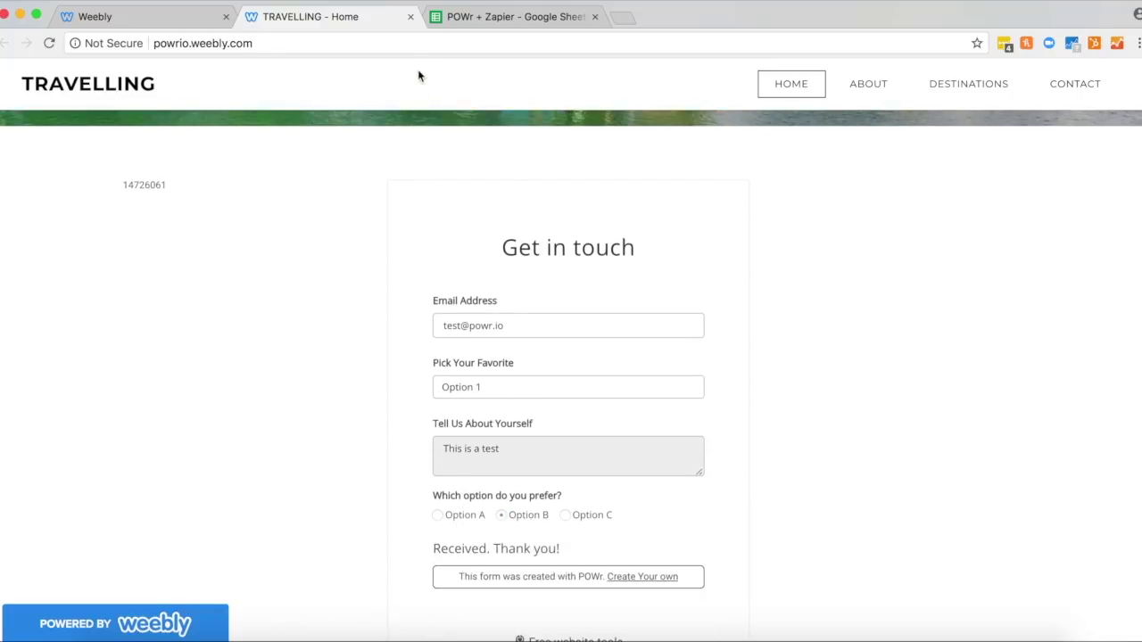
click(410, 17)
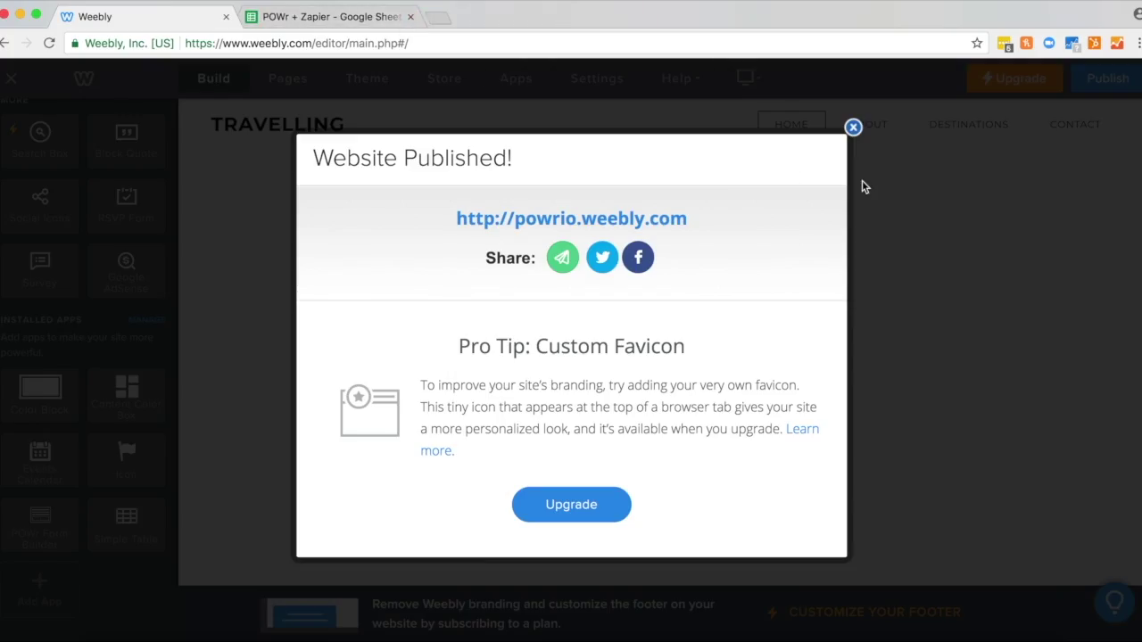
Step: From the form's POWr settings, choose the Zapier zap that saves submissions to Google Sheets
click(854, 128)
scroll(913, 273, up, 5)
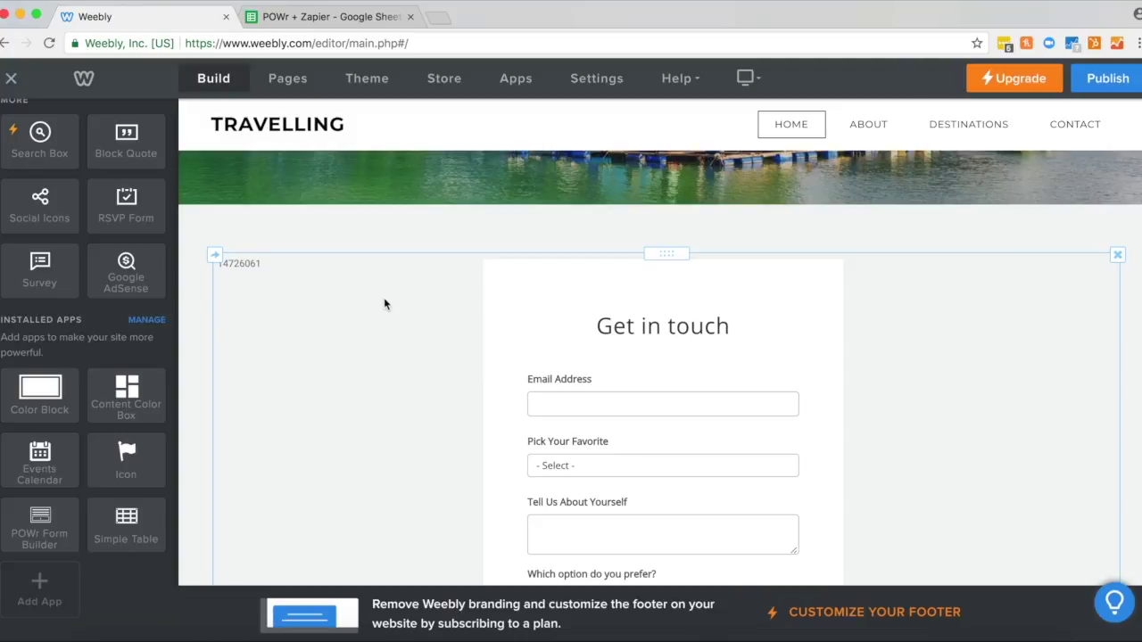
click(247, 270)
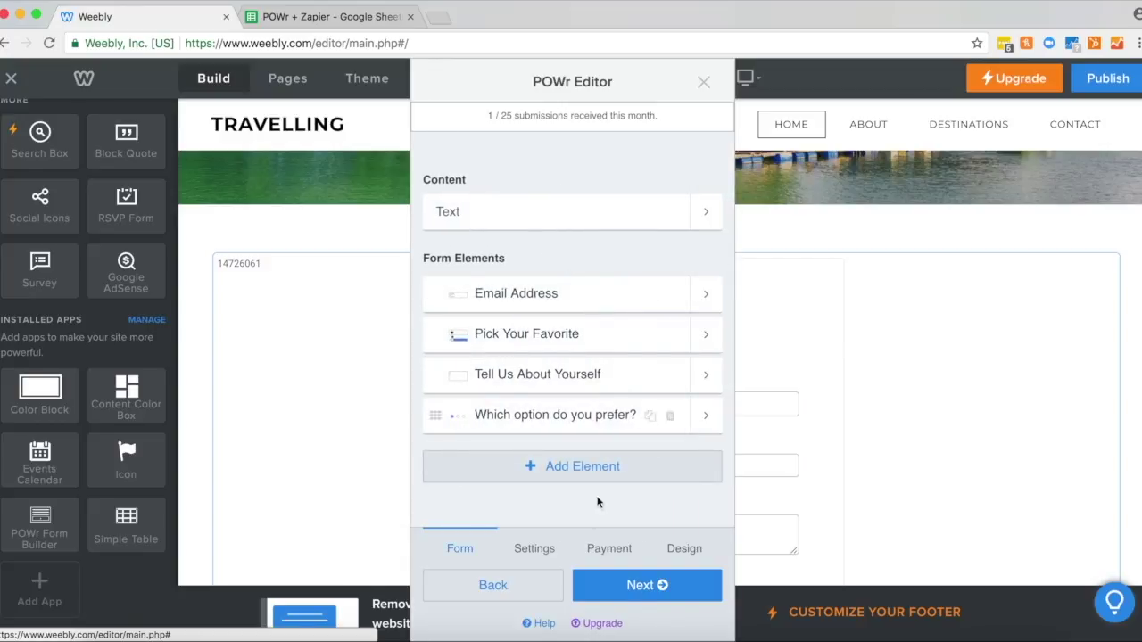
click(526, 551)
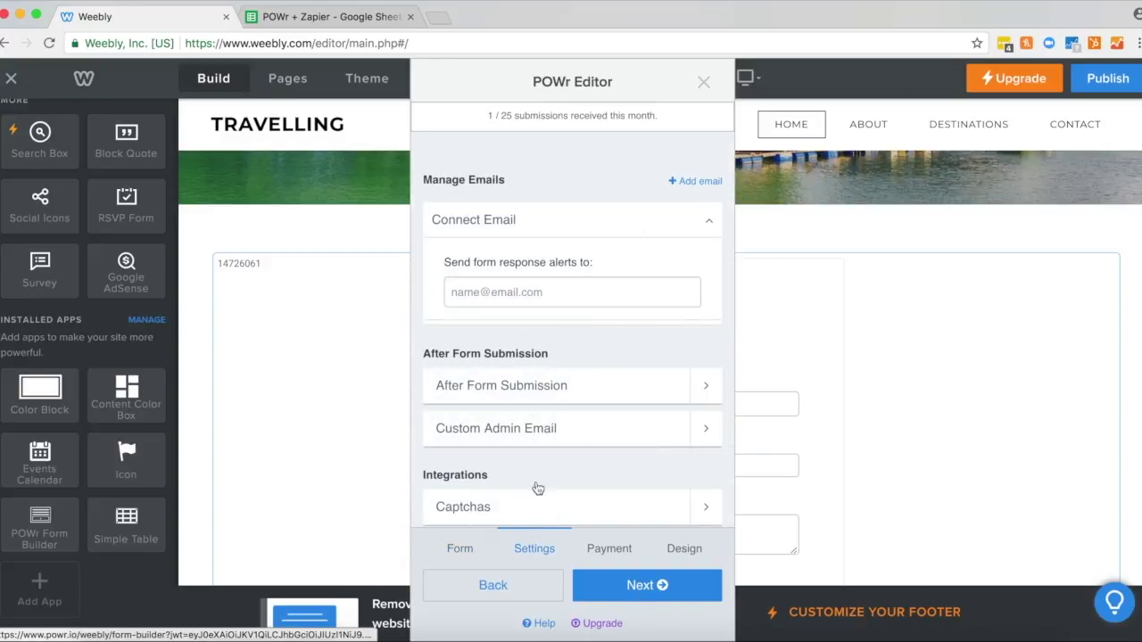
scroll(538, 486, down, 5)
click(507, 432)
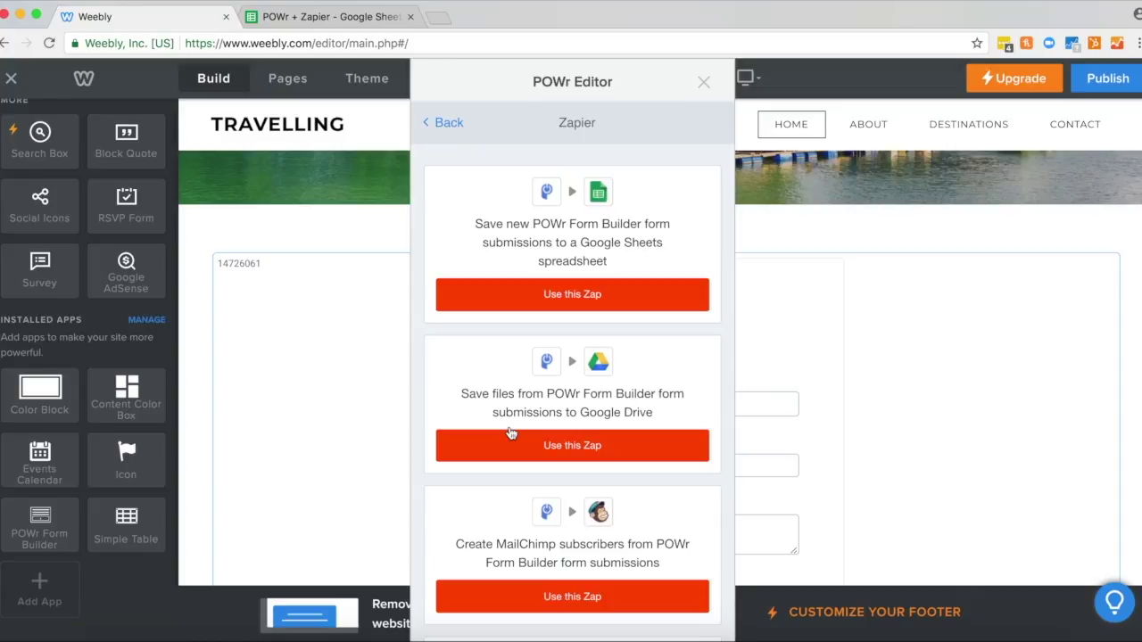
click(541, 302)
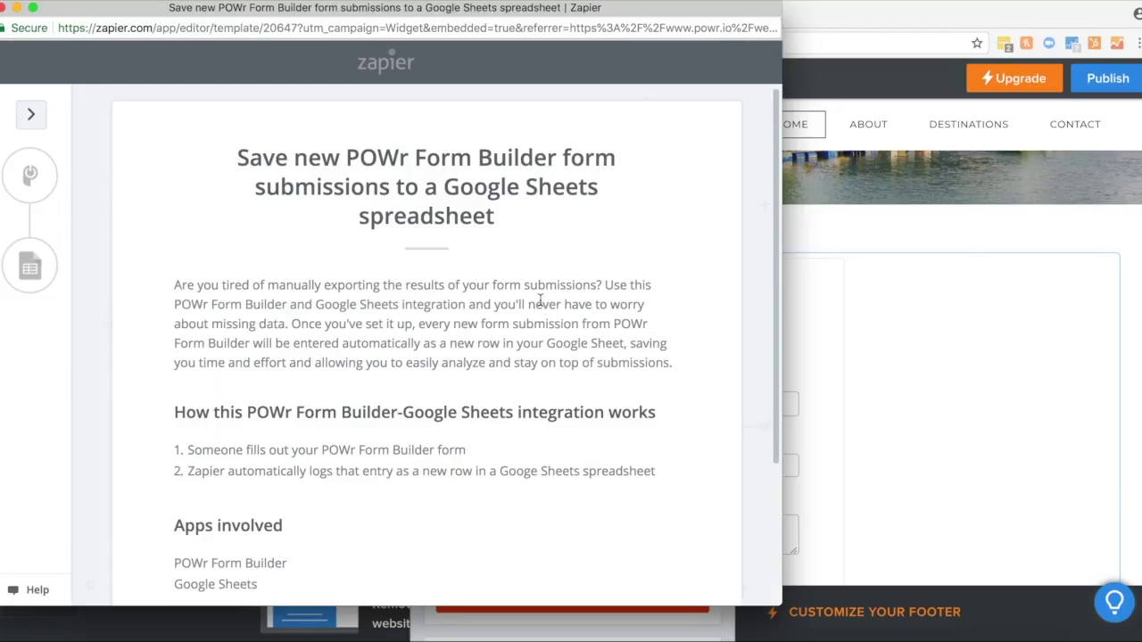
Step: Create a zap from the POWr Form Builder to Google Sheets template
scroll(540, 300, down, 3)
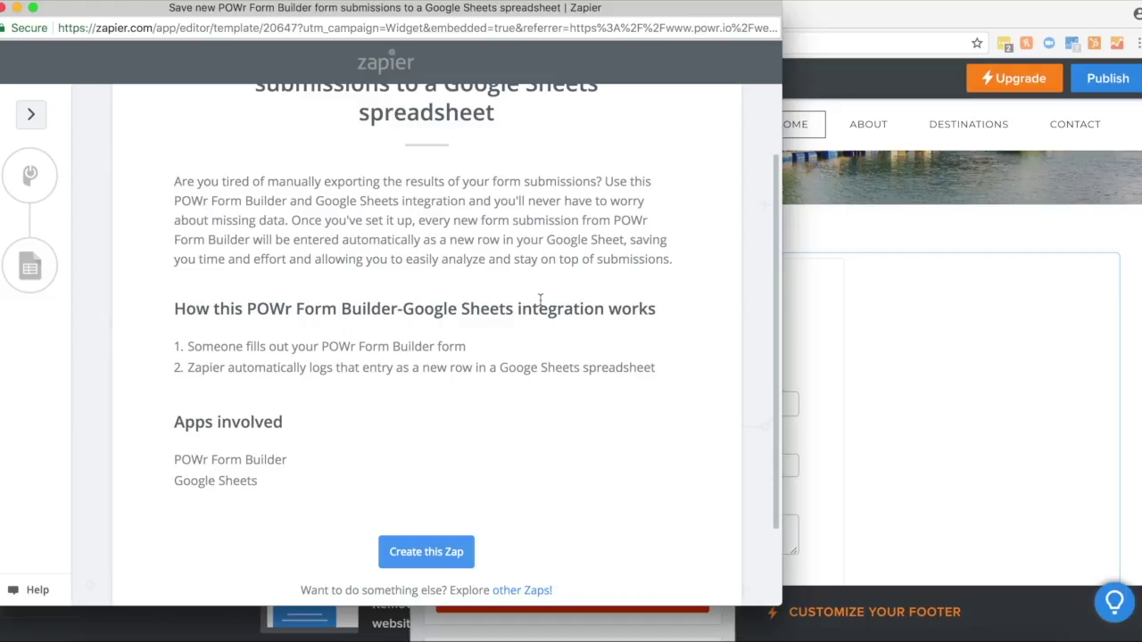
scroll(535, 308, down, 2)
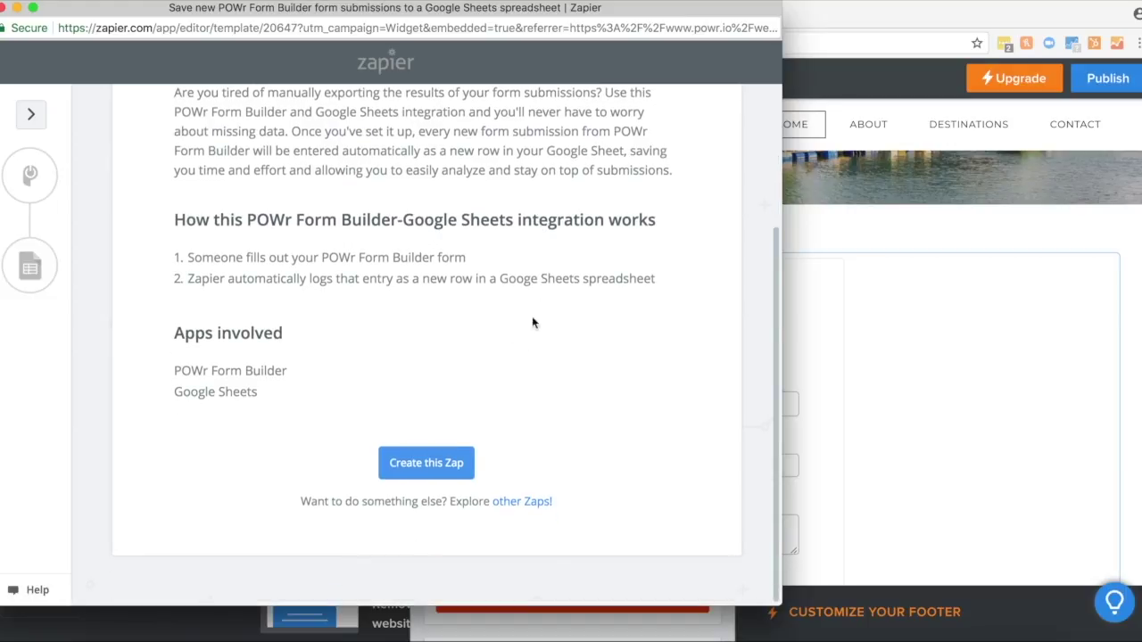
click(436, 475)
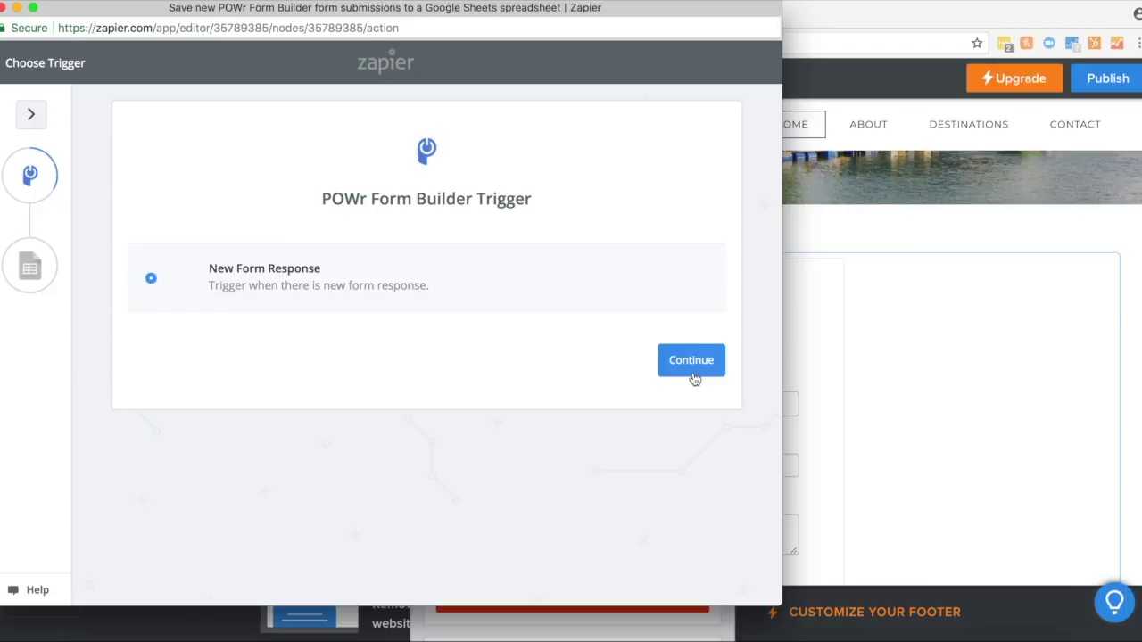
Step: Keep New Form Response, then select, test and save the second POWr Form Builder account
click(692, 360)
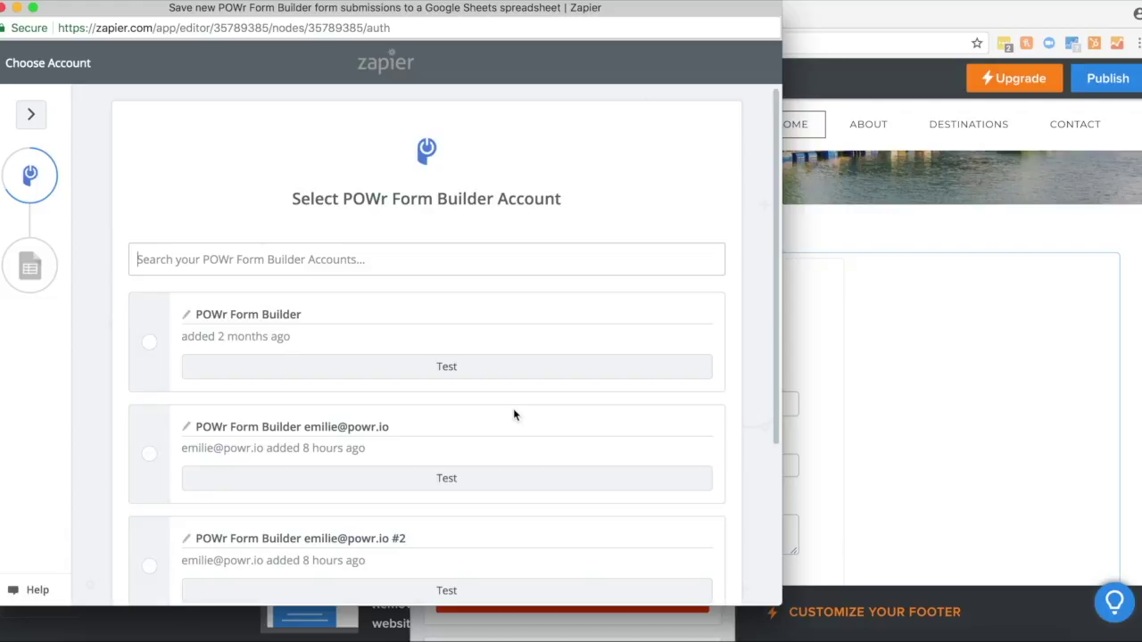
click(153, 460)
click(386, 482)
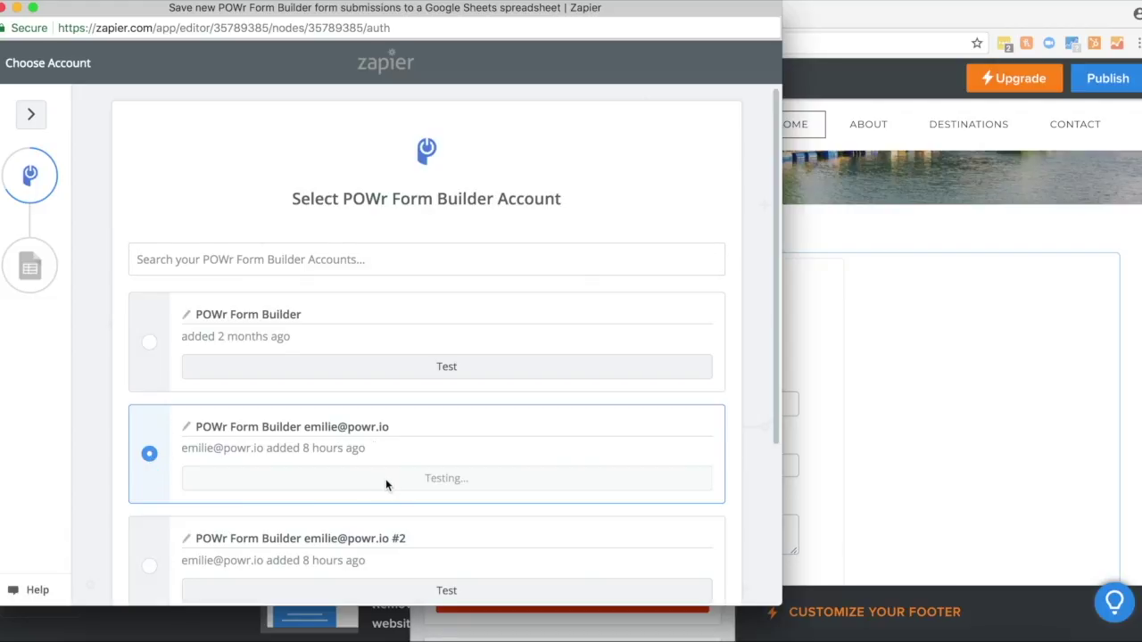
scroll(387, 482, down, 5)
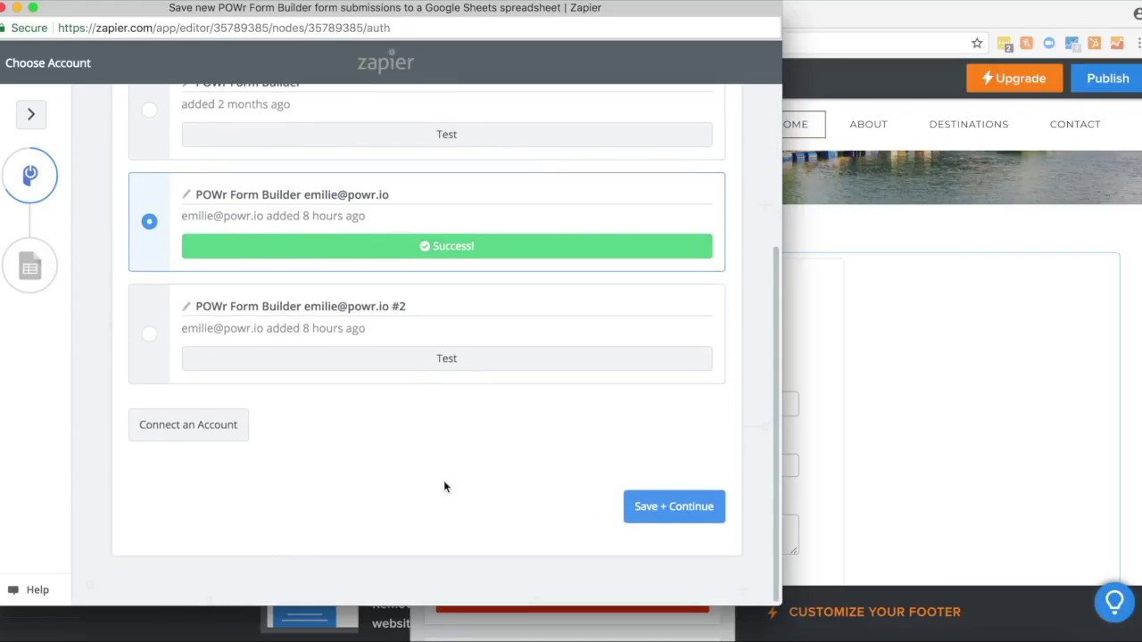
click(656, 505)
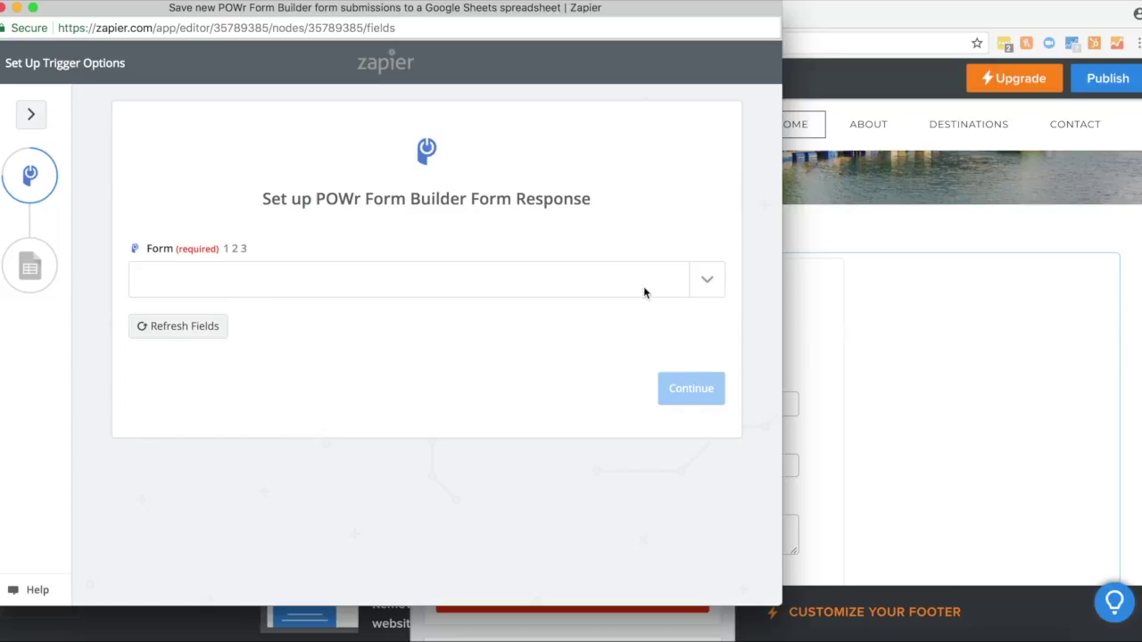
Step: Set the trigger form to POWr + Zapier and fetch a sample form response
click(704, 282)
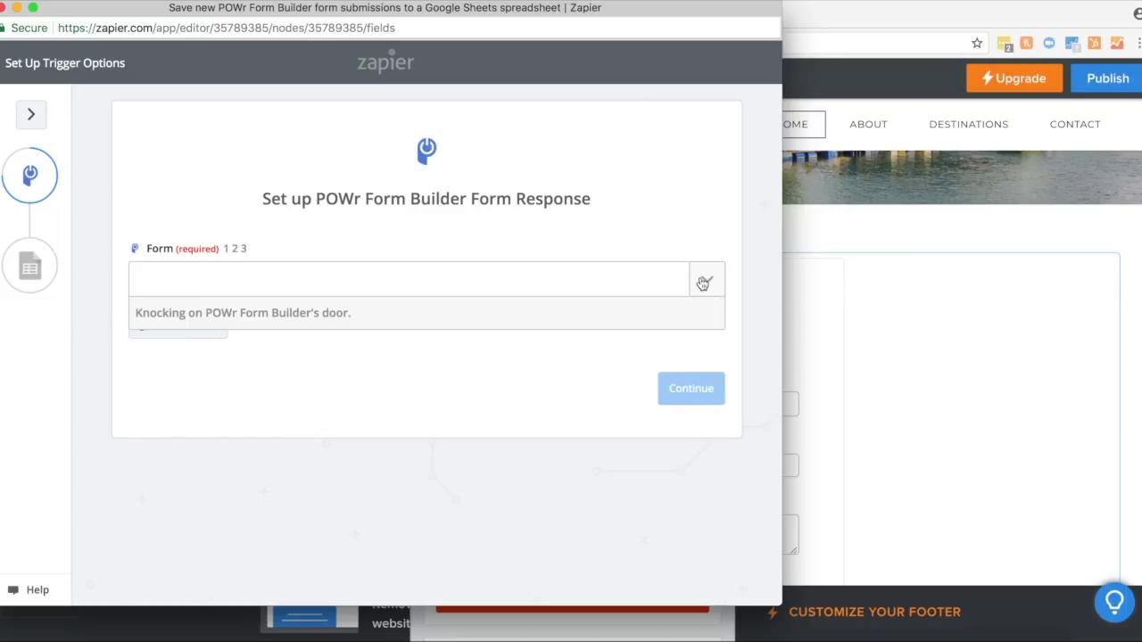
click(347, 360)
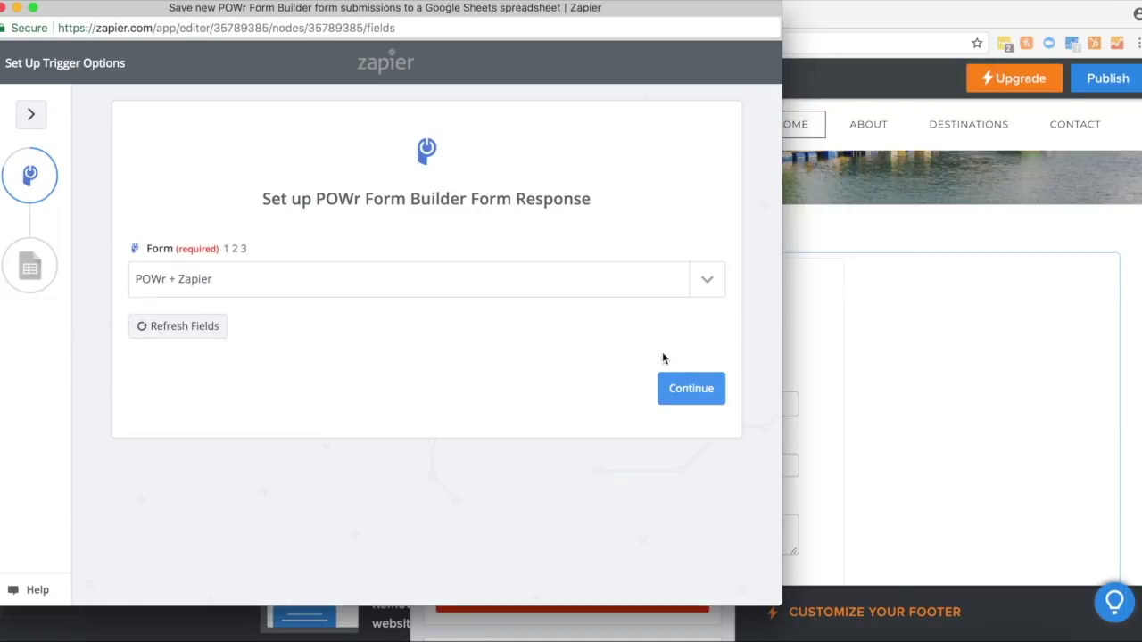
click(697, 389)
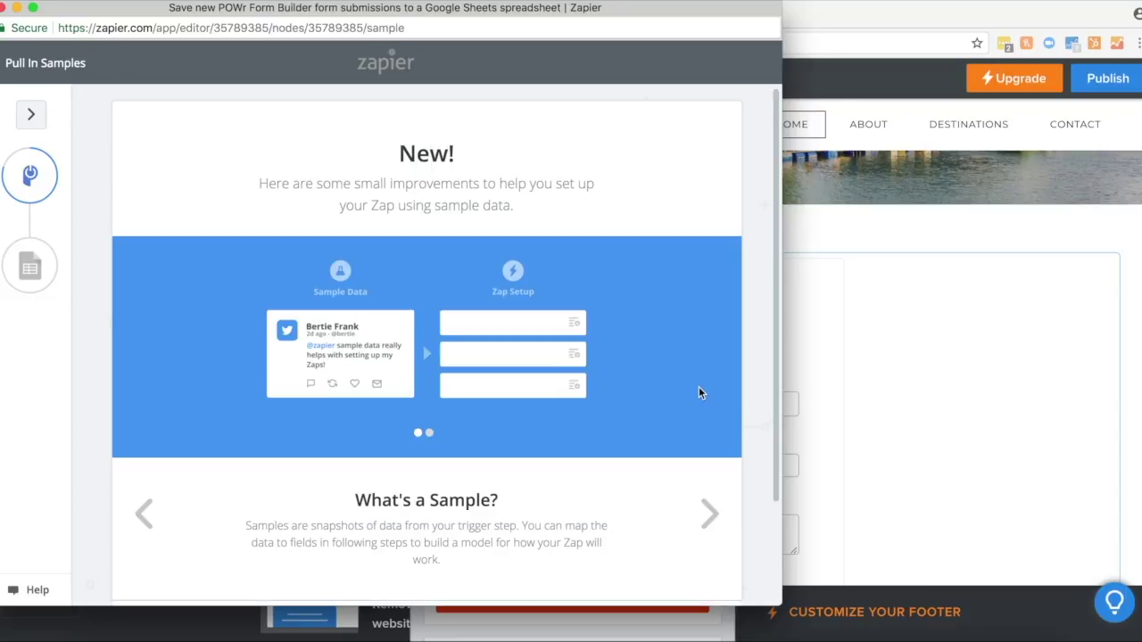
scroll(699, 393, down, 2)
click(683, 507)
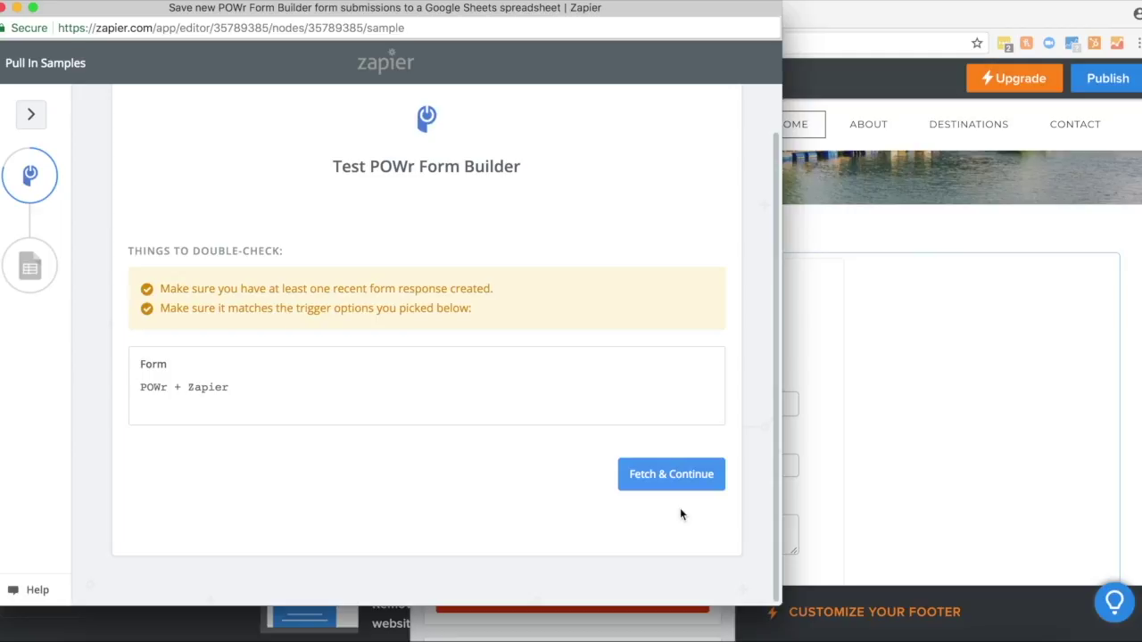
click(665, 477)
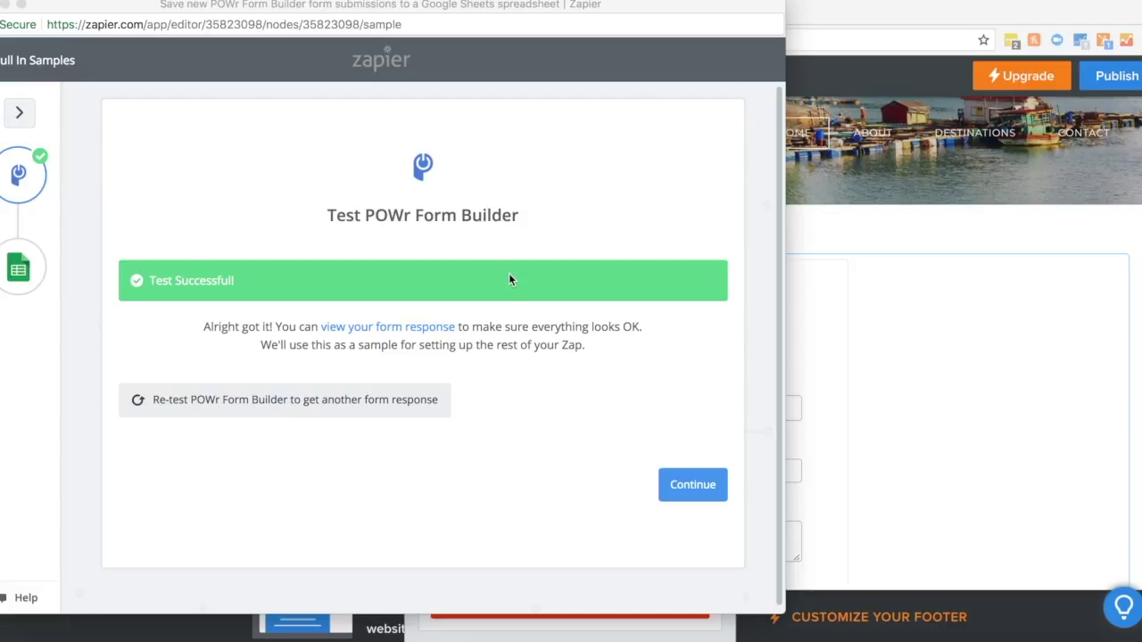
click(685, 486)
click(685, 489)
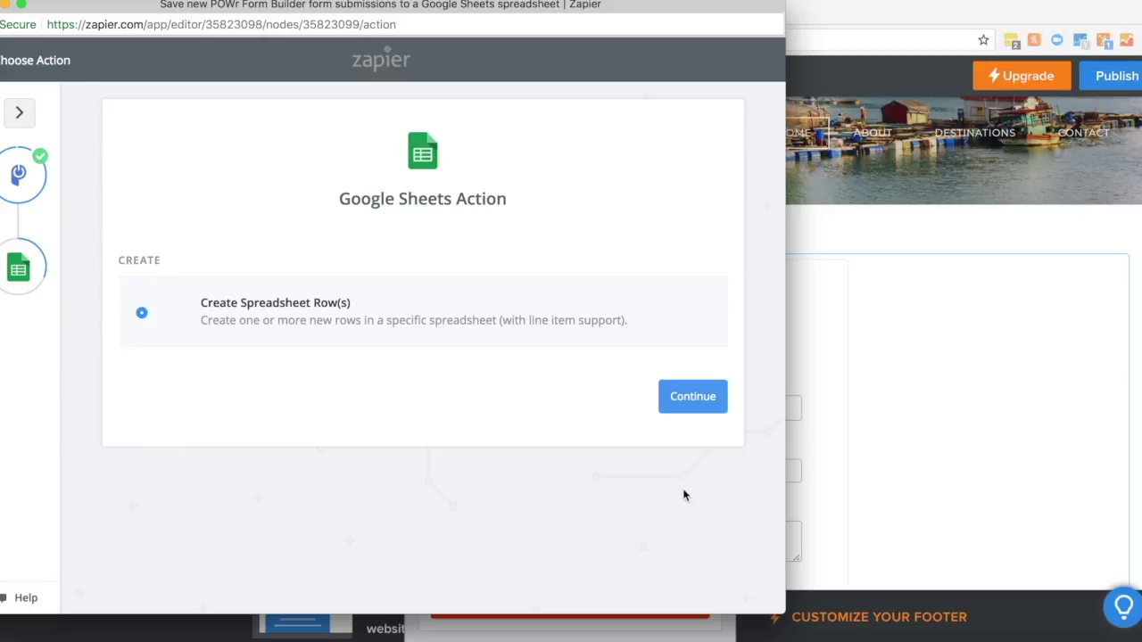
Step: Choose Create Spreadsheet Row as the action, then test and confirm the Google Sheets account
click(685, 406)
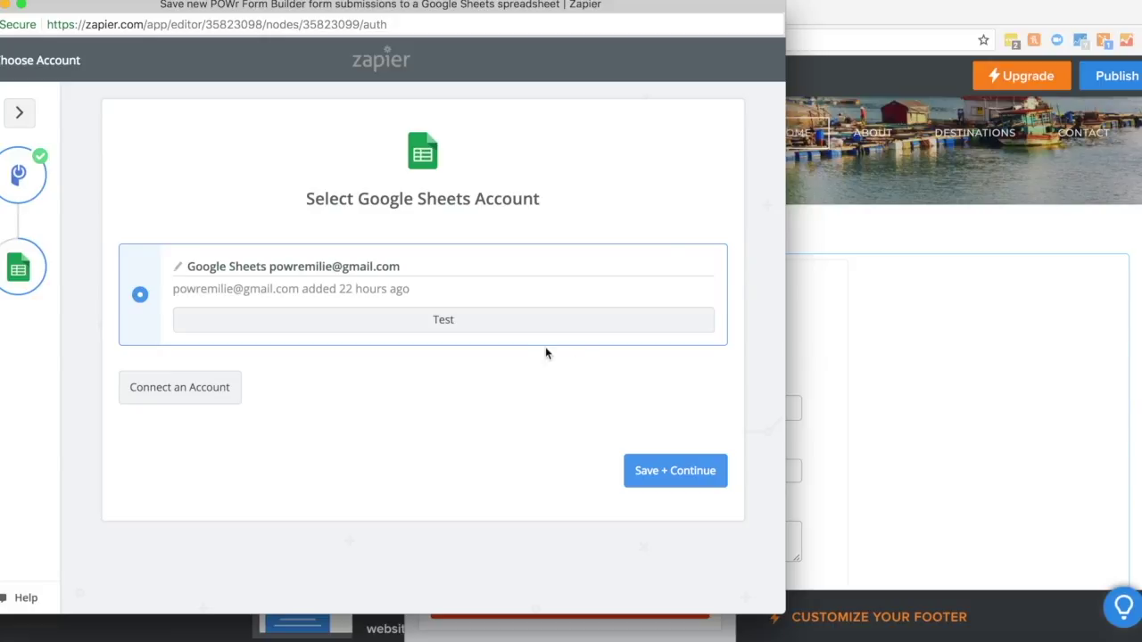
click(435, 323)
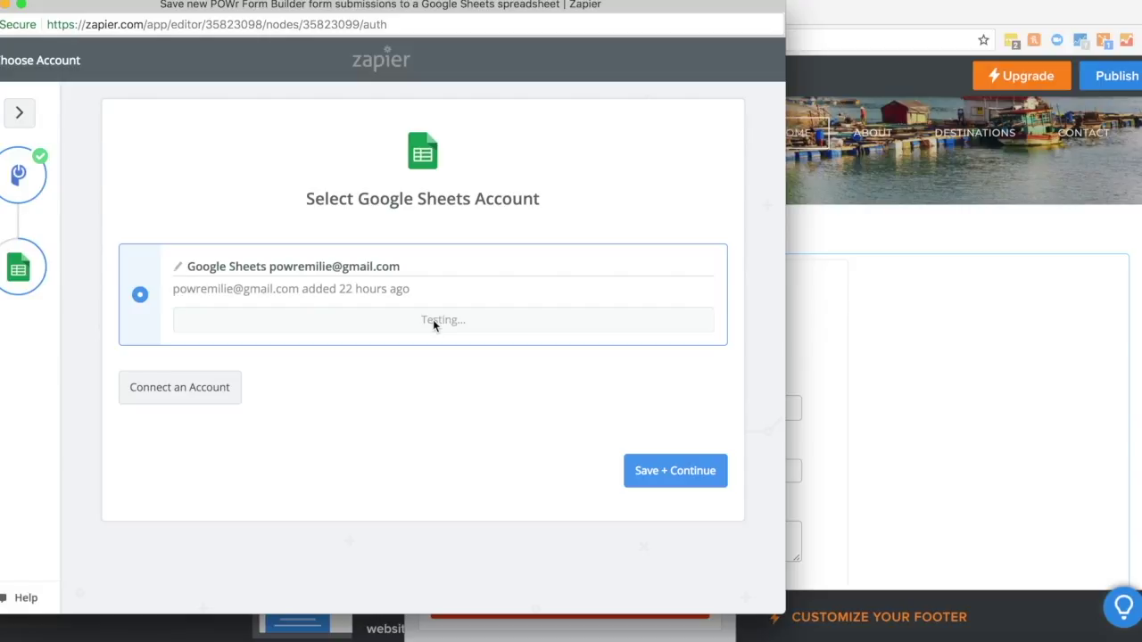
click(653, 472)
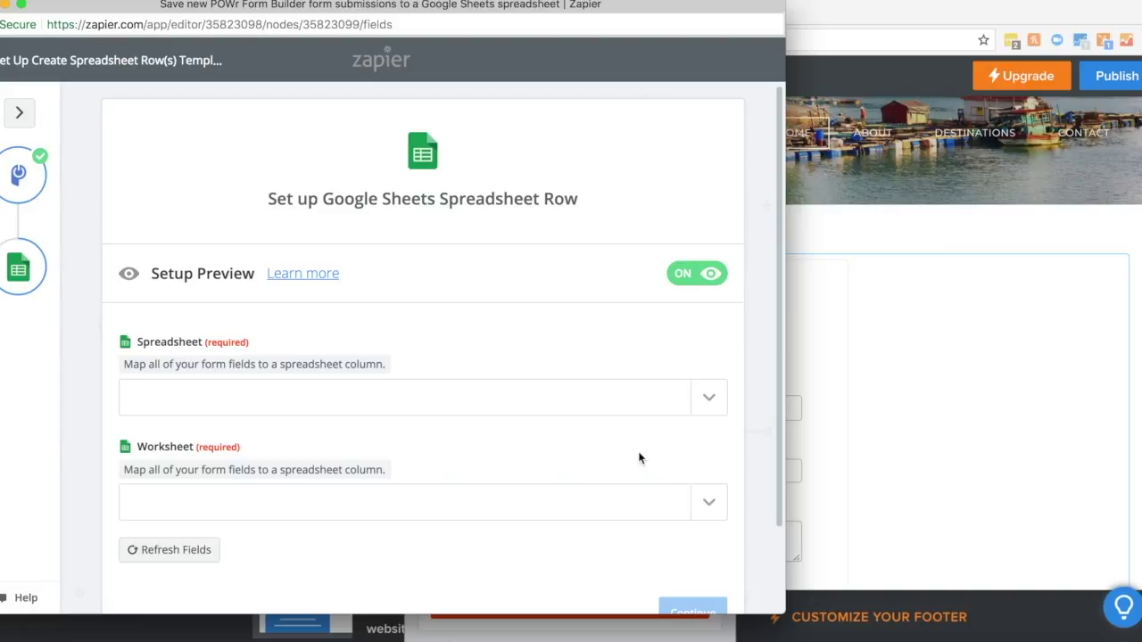
Step: Target Sheet1 of the POWr + Zapier spreadsheet and reveal its columns for mapping
click(714, 402)
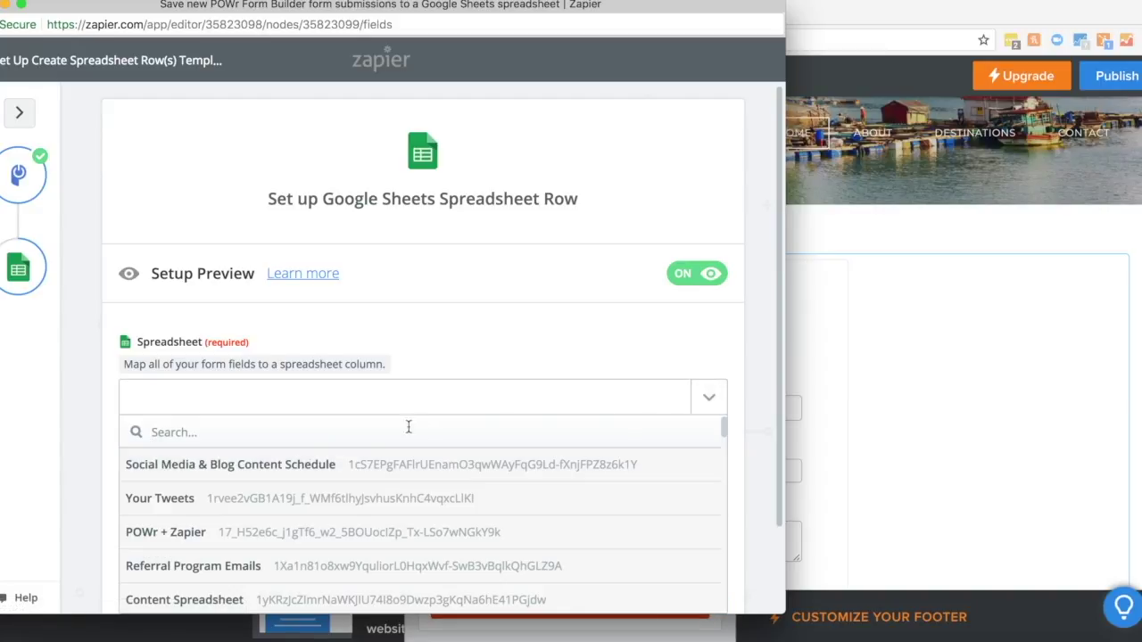
click(275, 530)
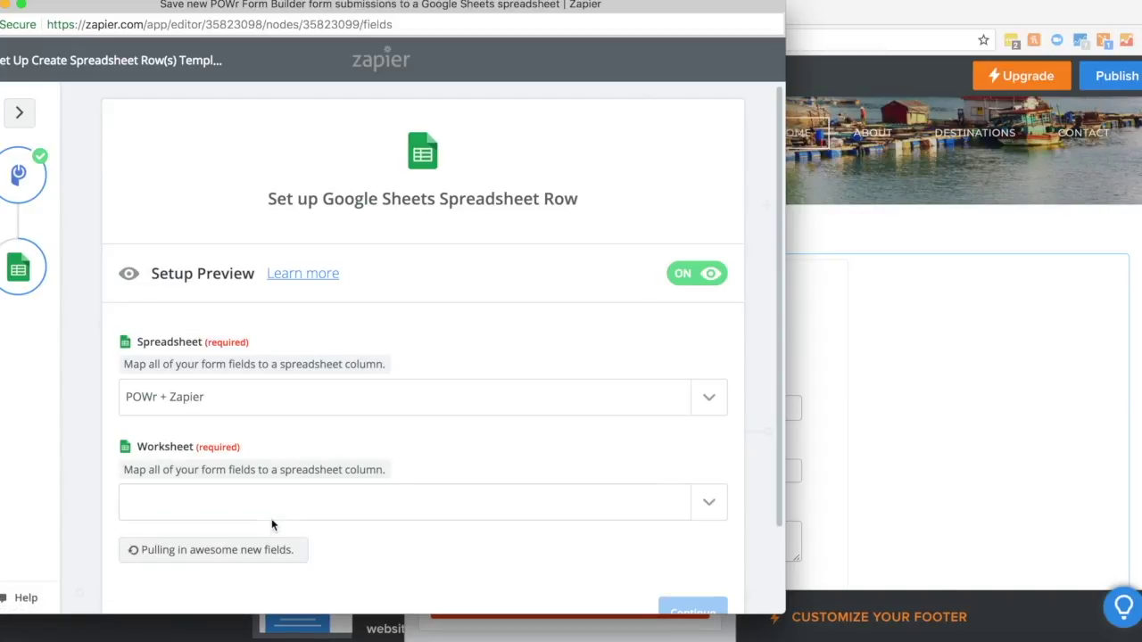
scroll(328, 452, down, 2)
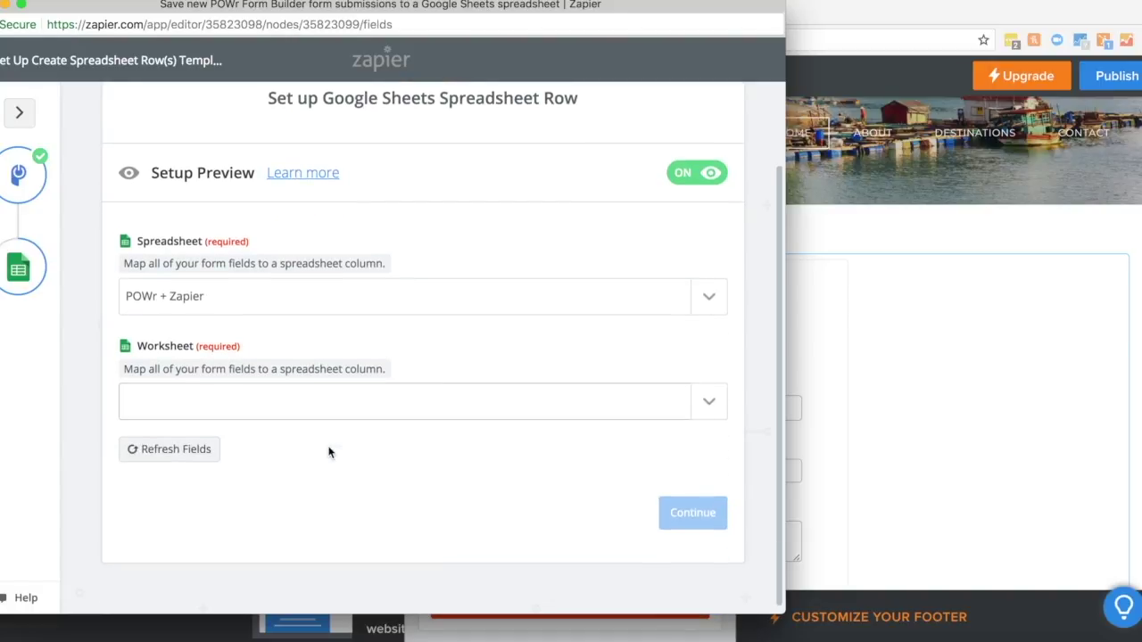
click(708, 396)
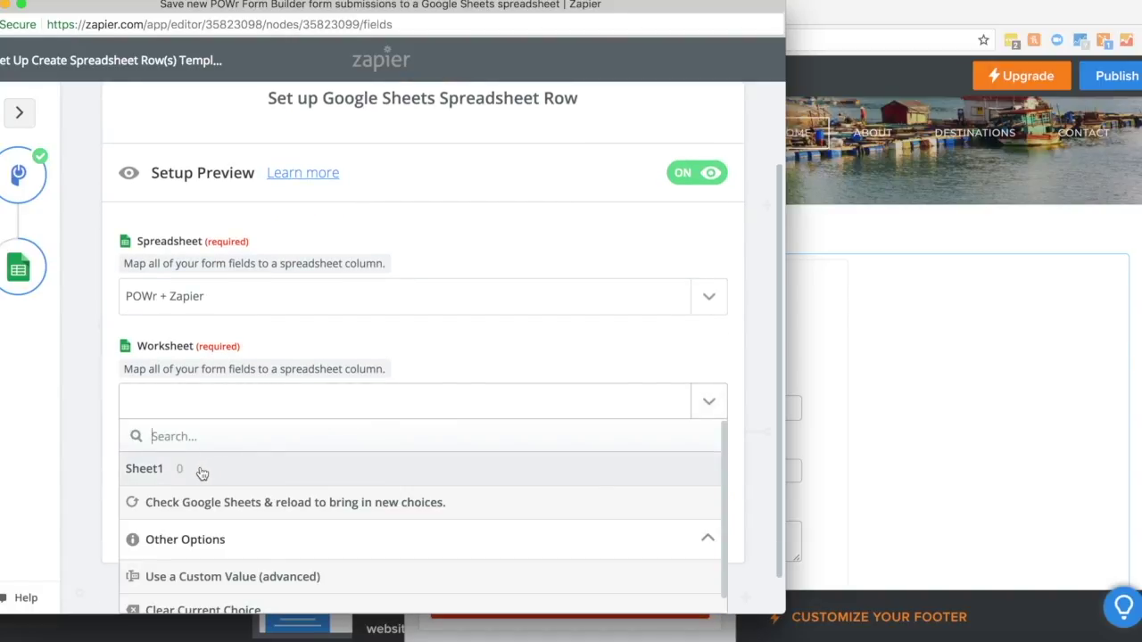
click(202, 472)
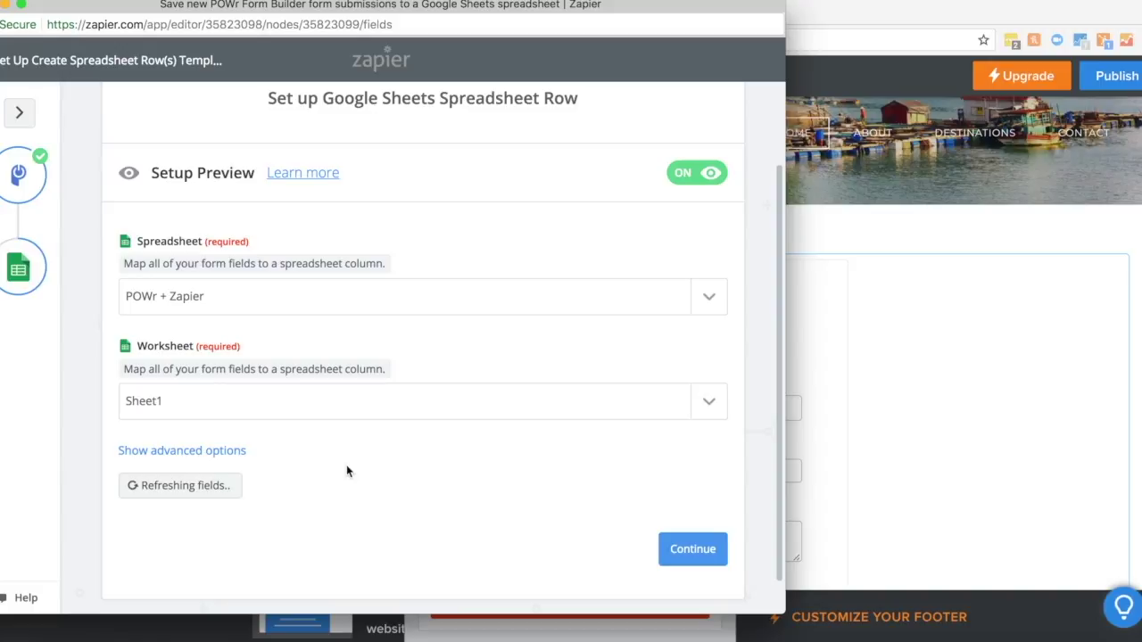
click(202, 452)
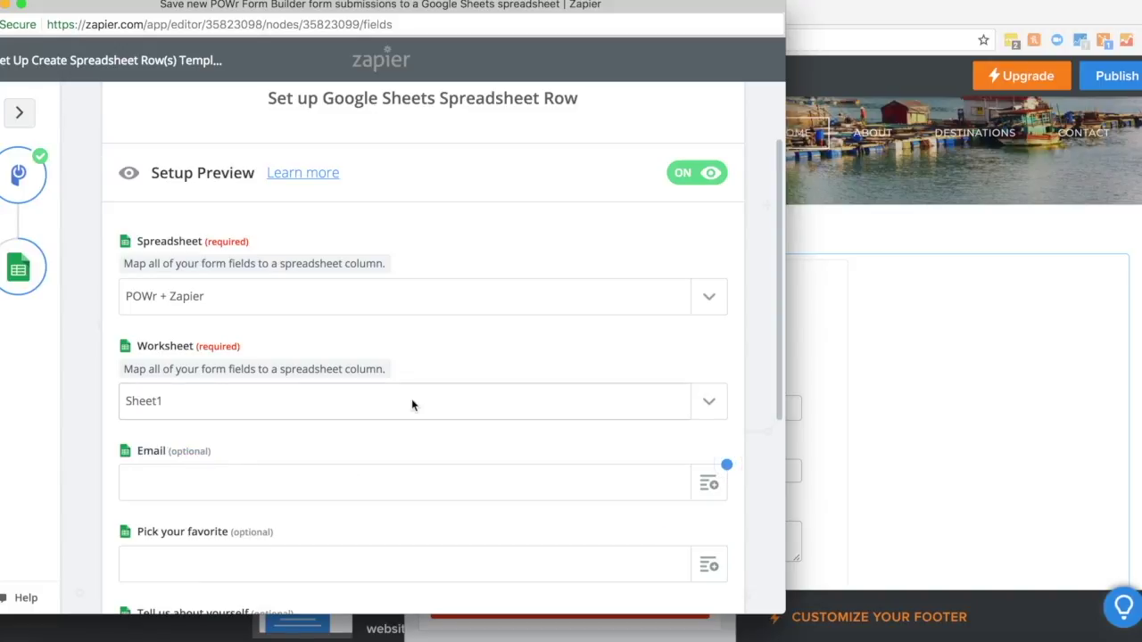
Step: Map Email, Pick Your Favorite, Tell Us About Yourself and Which option answers to their columns, then continue
scroll(412, 404, down, 2)
scroll(411, 405, down, 1)
click(704, 357)
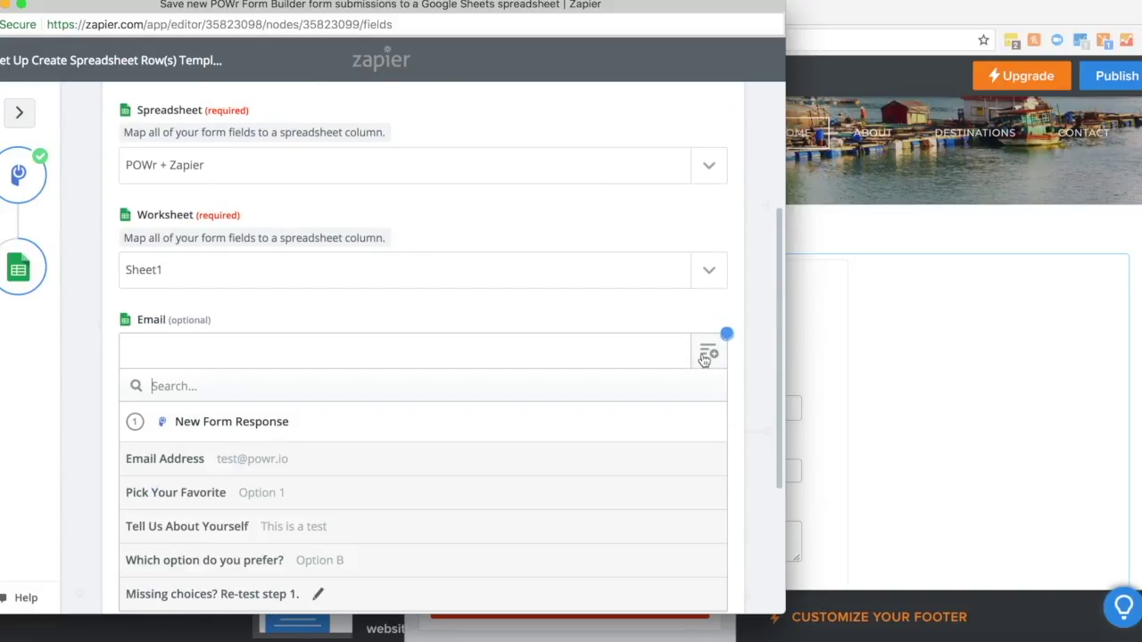
click(231, 461)
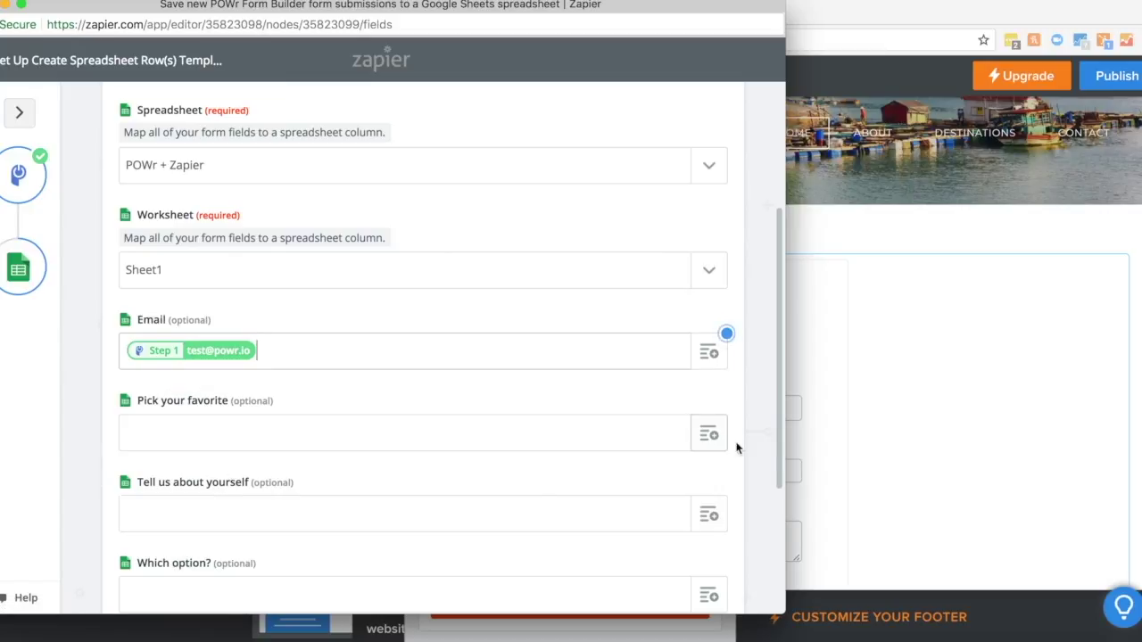
click(710, 437)
scroll(410, 553, down, 2)
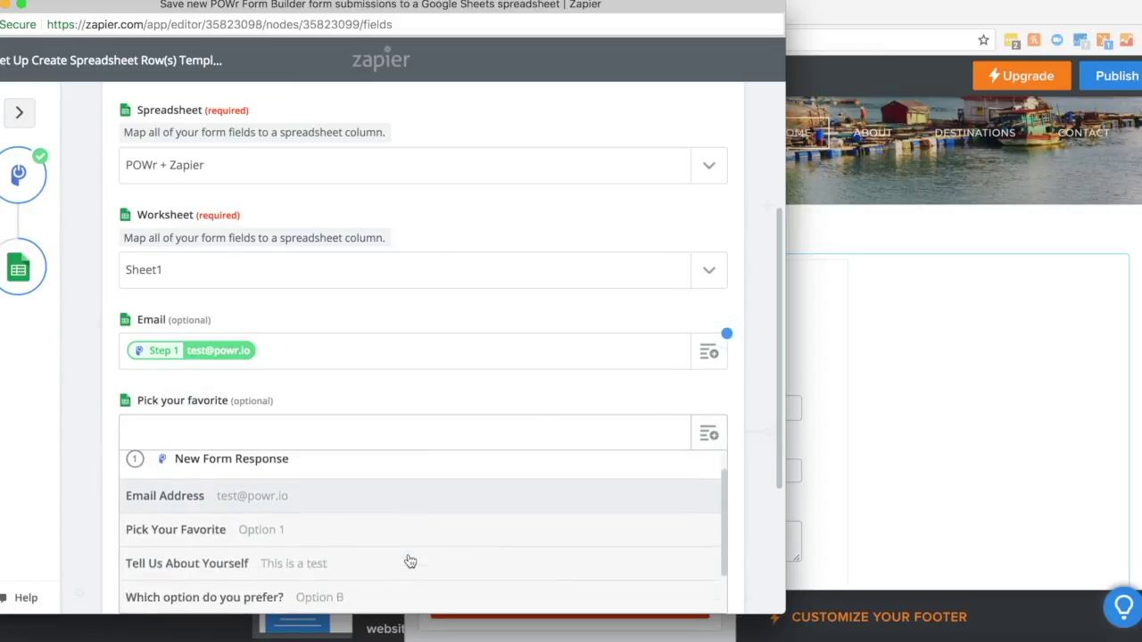
click(287, 503)
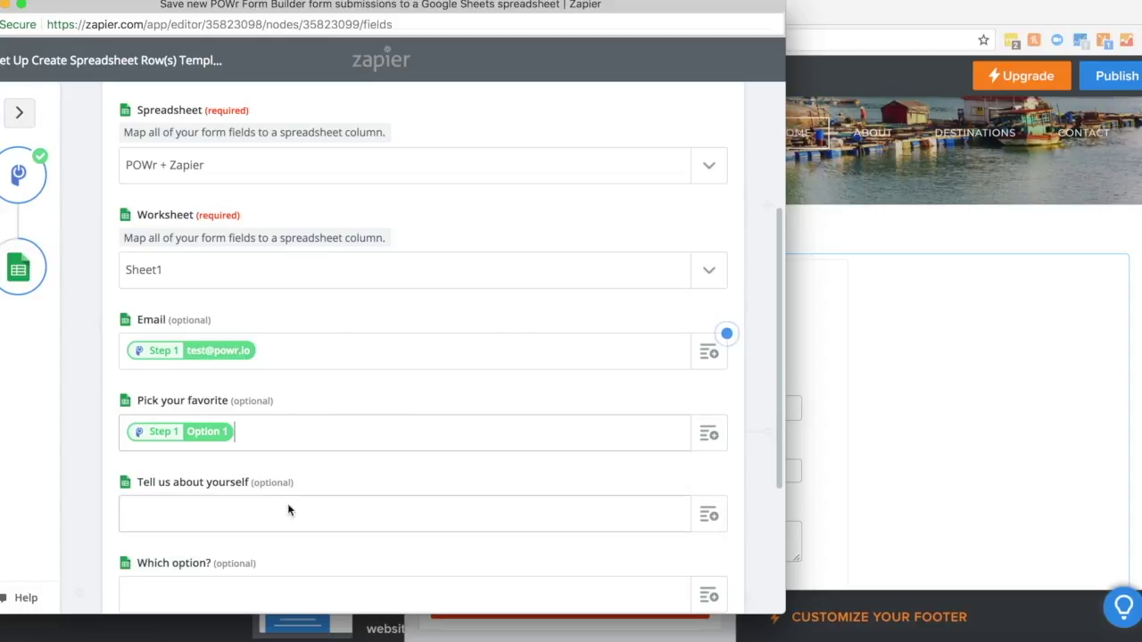
click(709, 515)
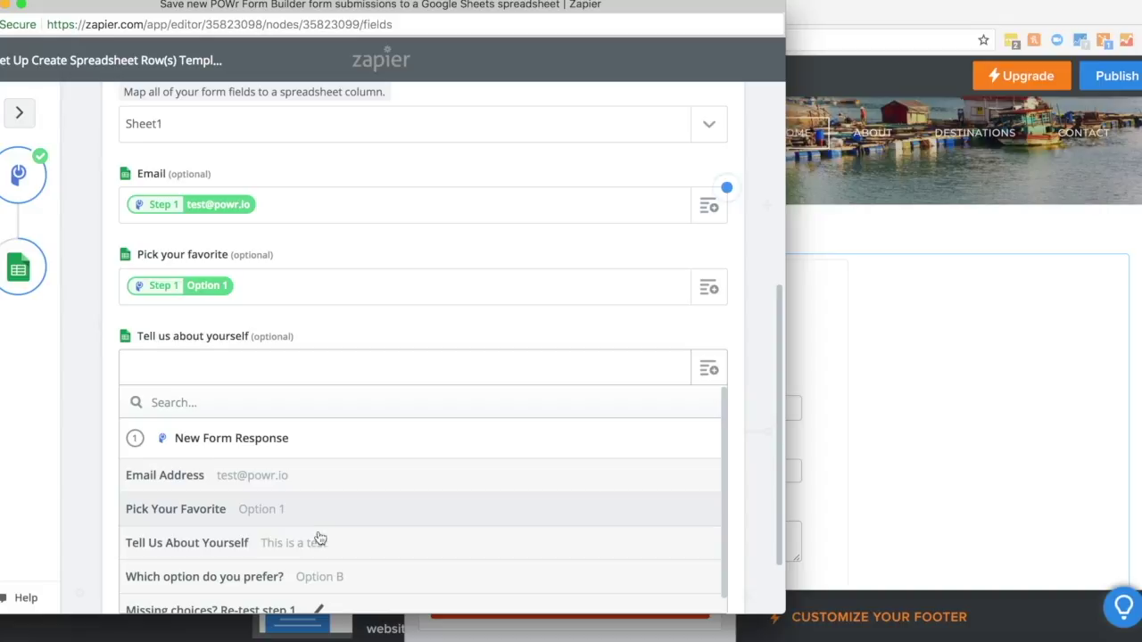
click(319, 554)
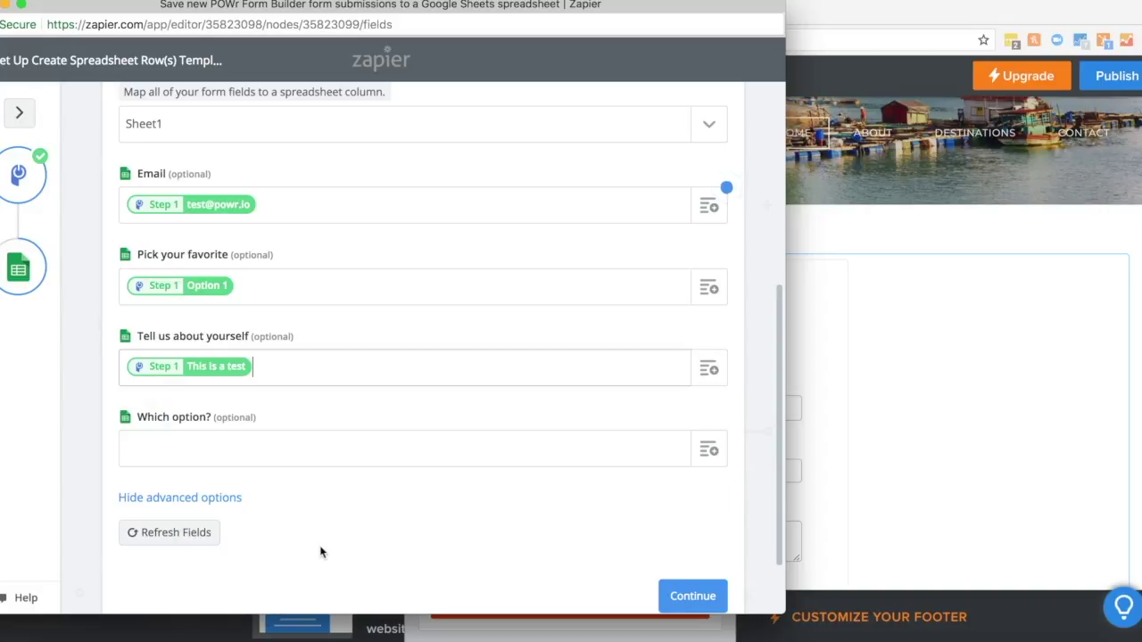
click(711, 455)
scroll(532, 486, down, 3)
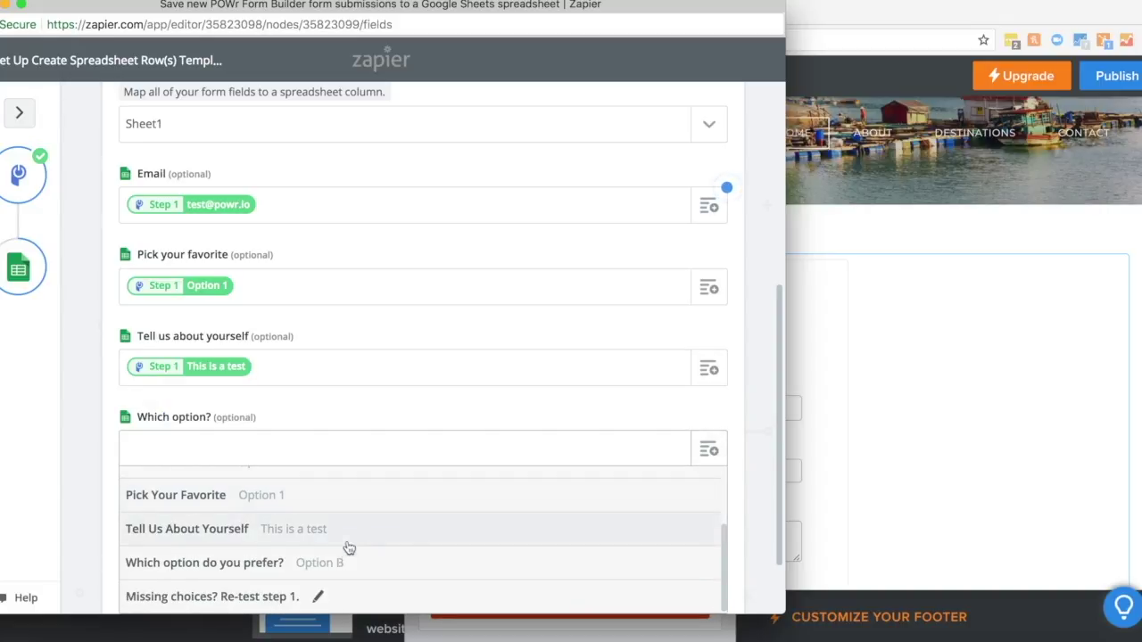
click(337, 563)
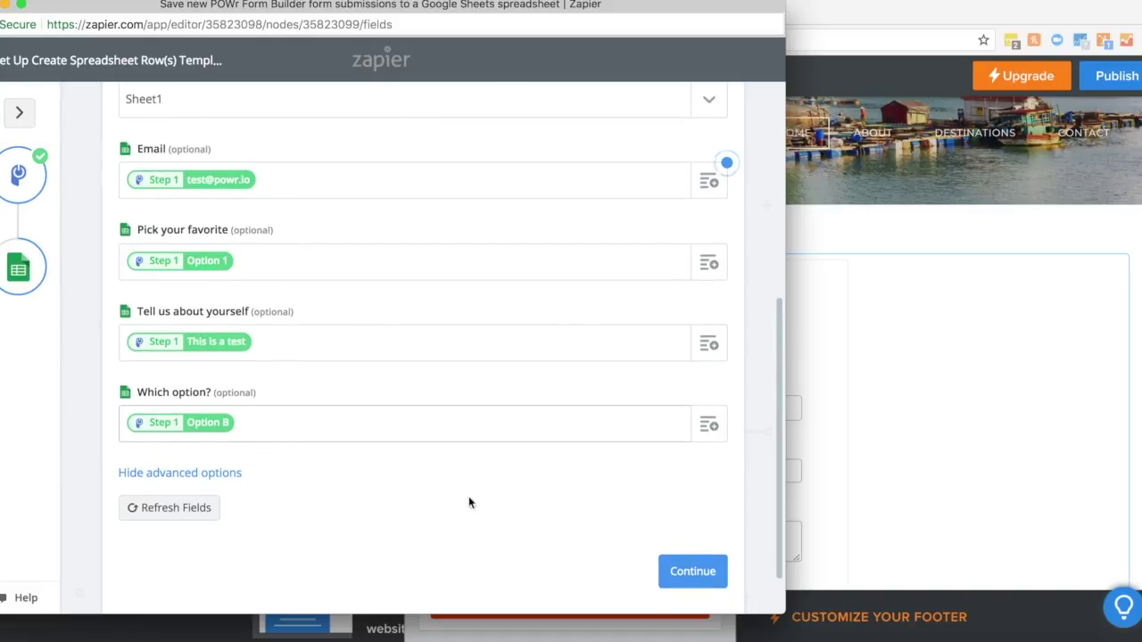
click(687, 571)
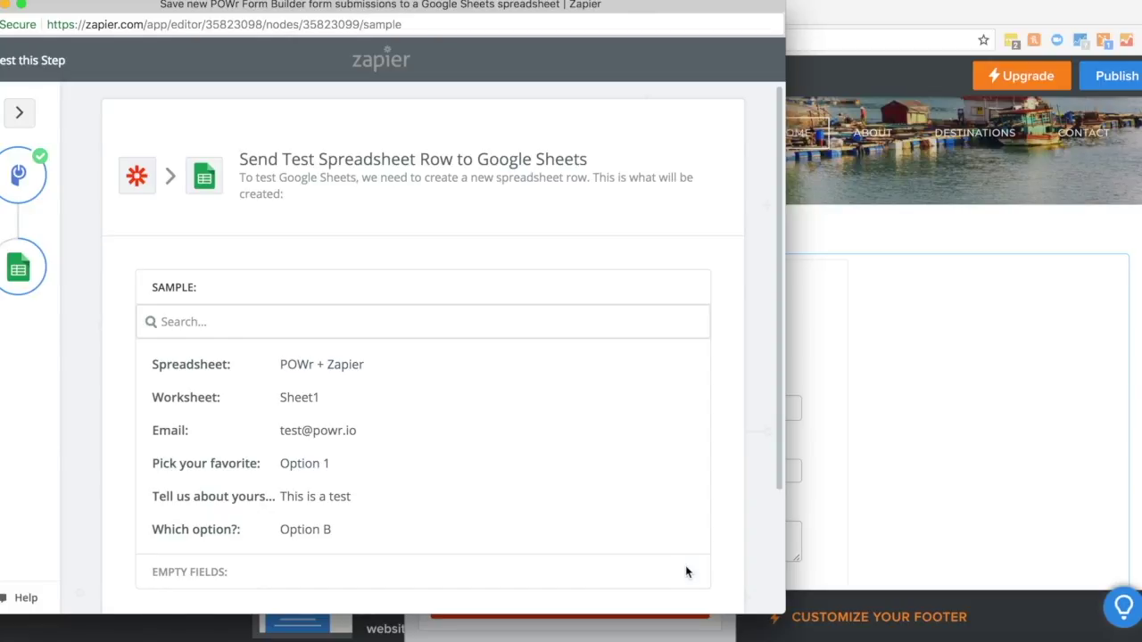
Step: Send a test row to Google Sheets, finish the zap to switch it on, then close Zapier
scroll(640, 531, down, 3)
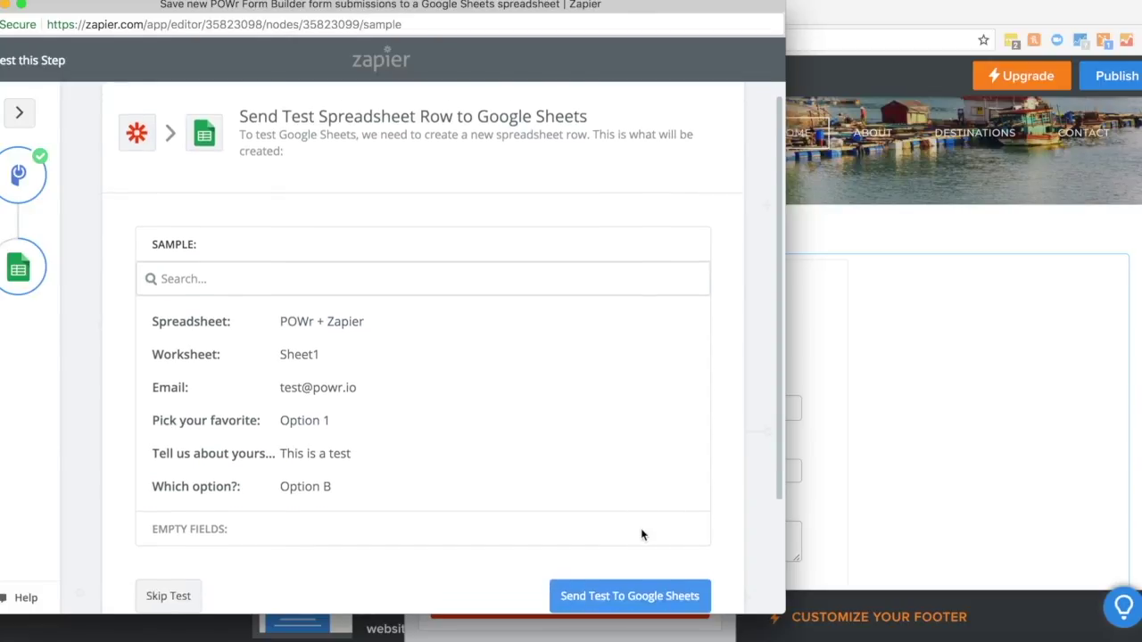
click(599, 488)
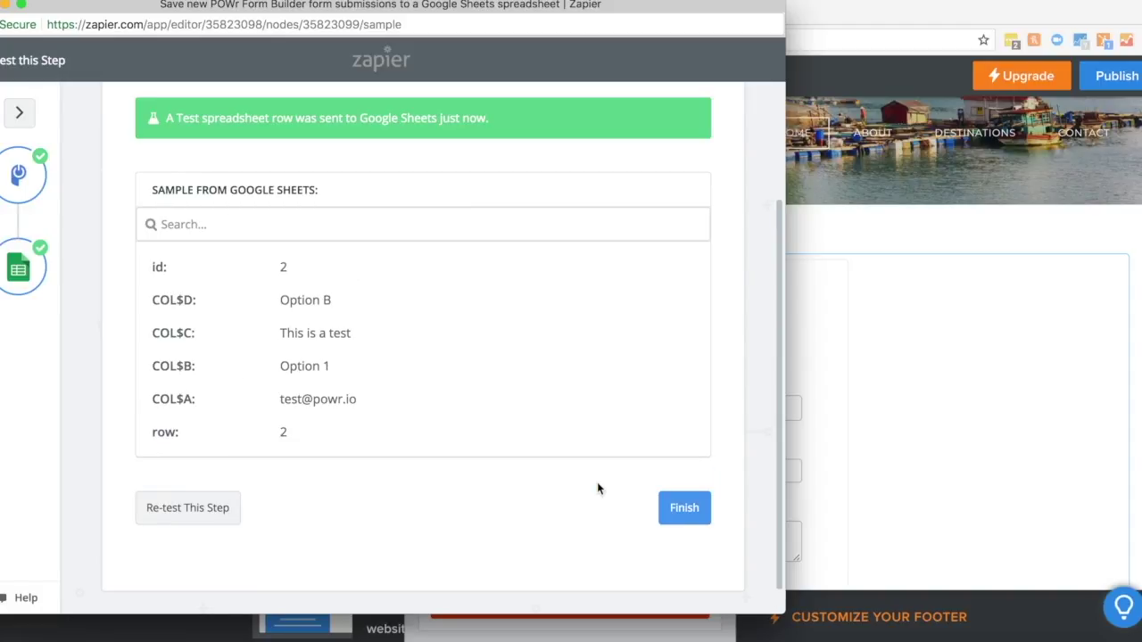
click(683, 508)
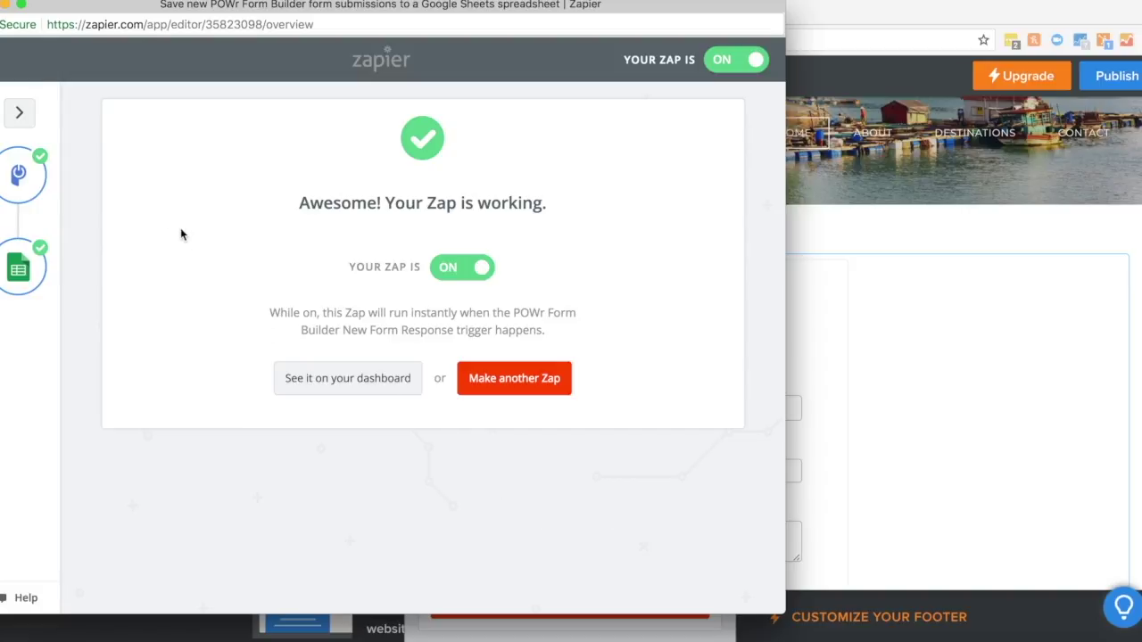
key(super+w)
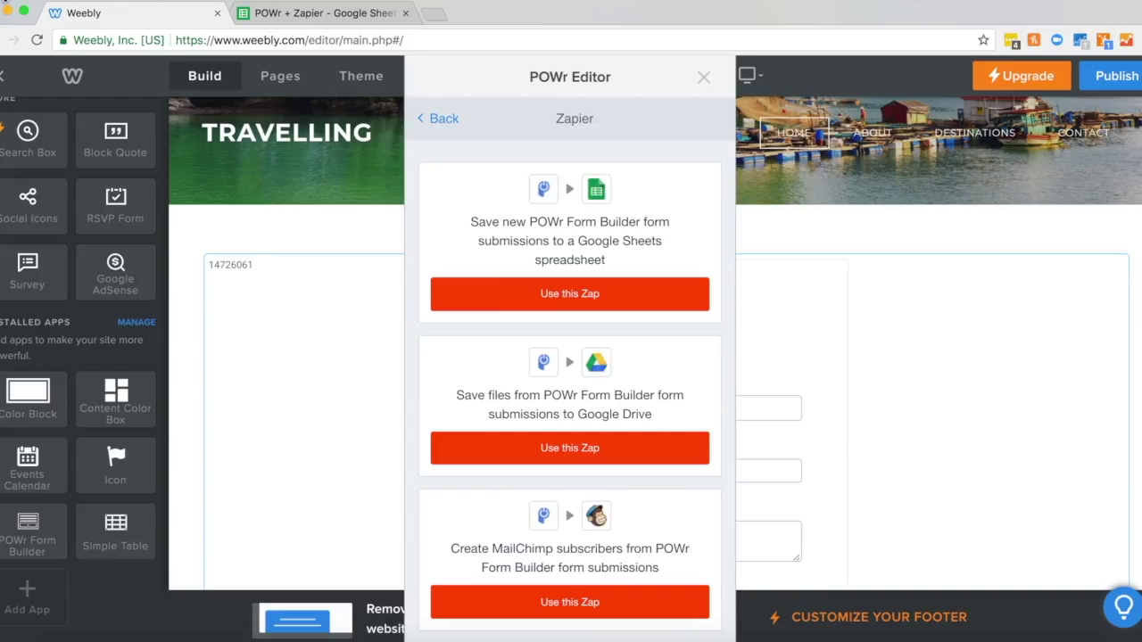
Step: Open the POWr + Zapier sheet and select A2:D2 showing Option 1, This is a test, Option B
click(703, 78)
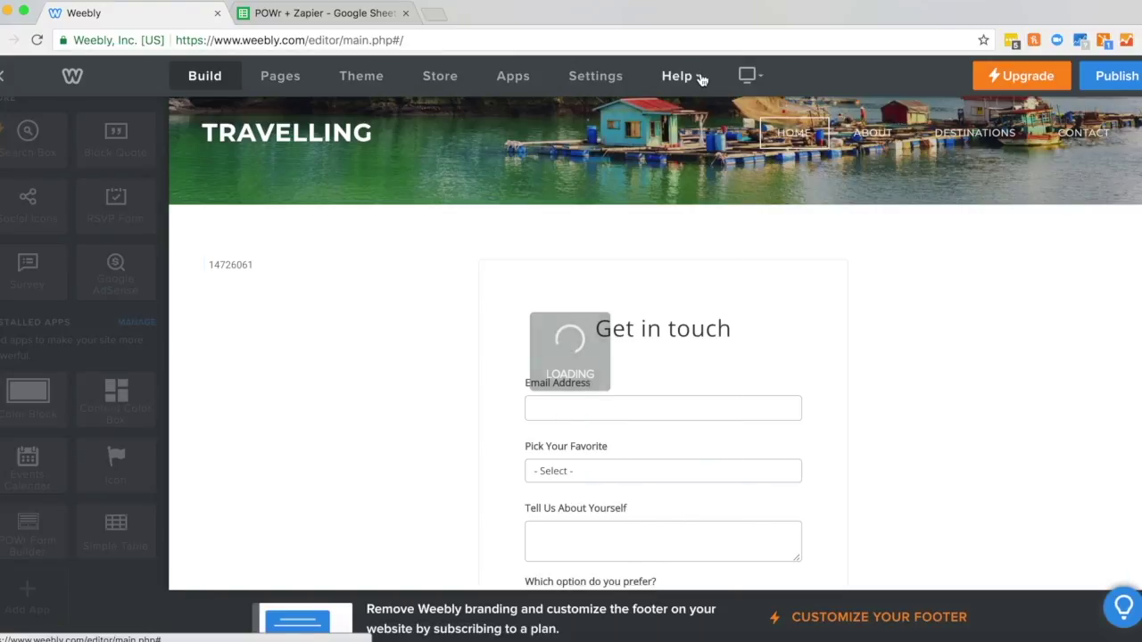
click(308, 14)
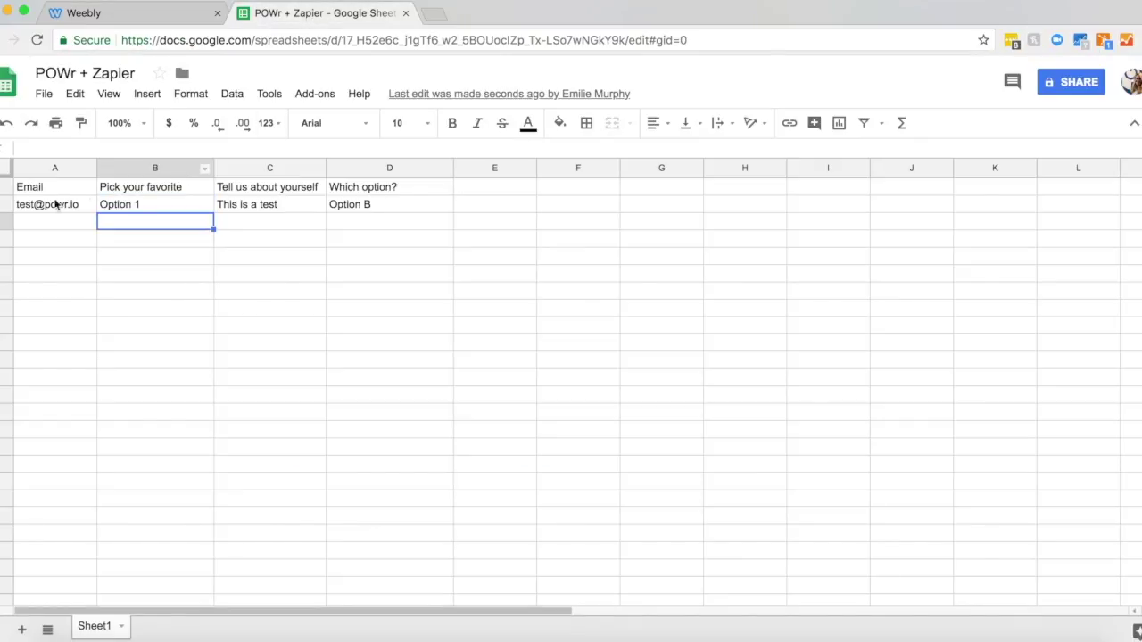
drag(54, 205, 363, 213)
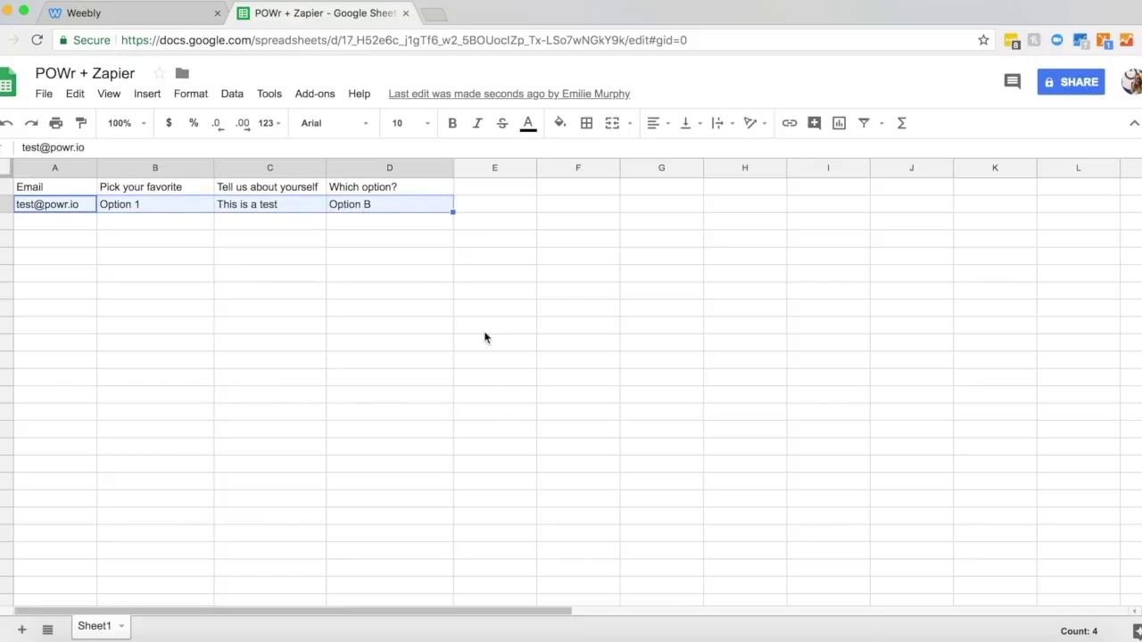